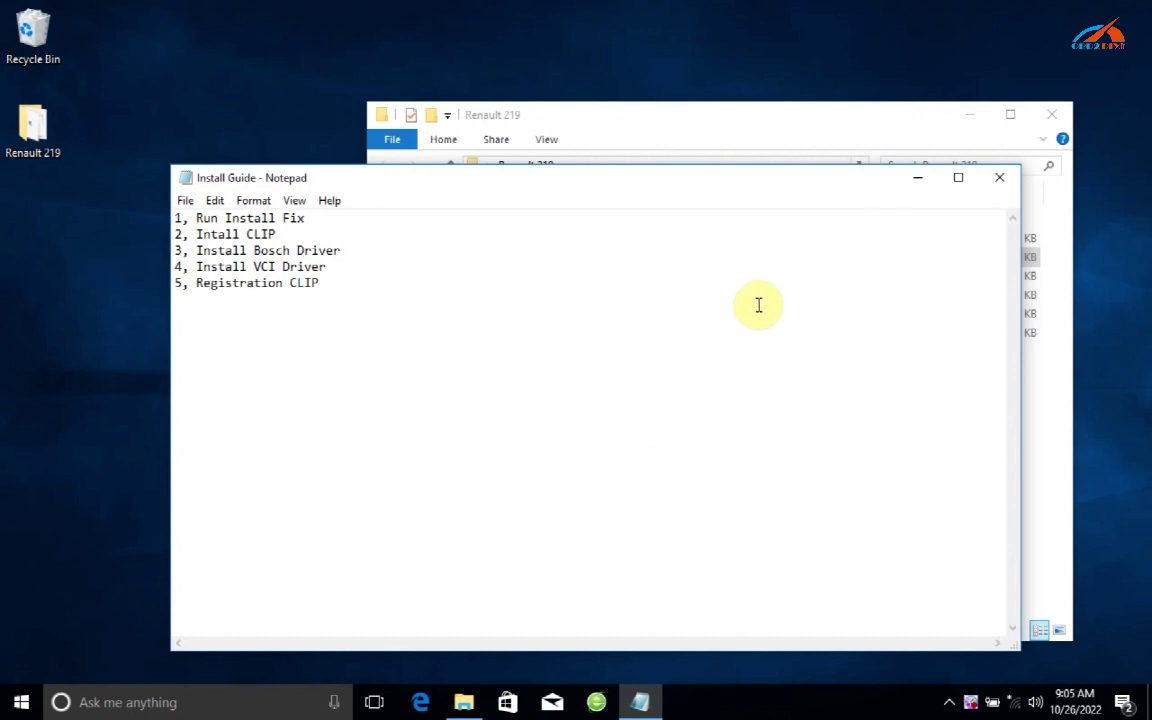
Merge the Install Fix registry file from the Renault 219 folder into the Windows registry
click(913, 179)
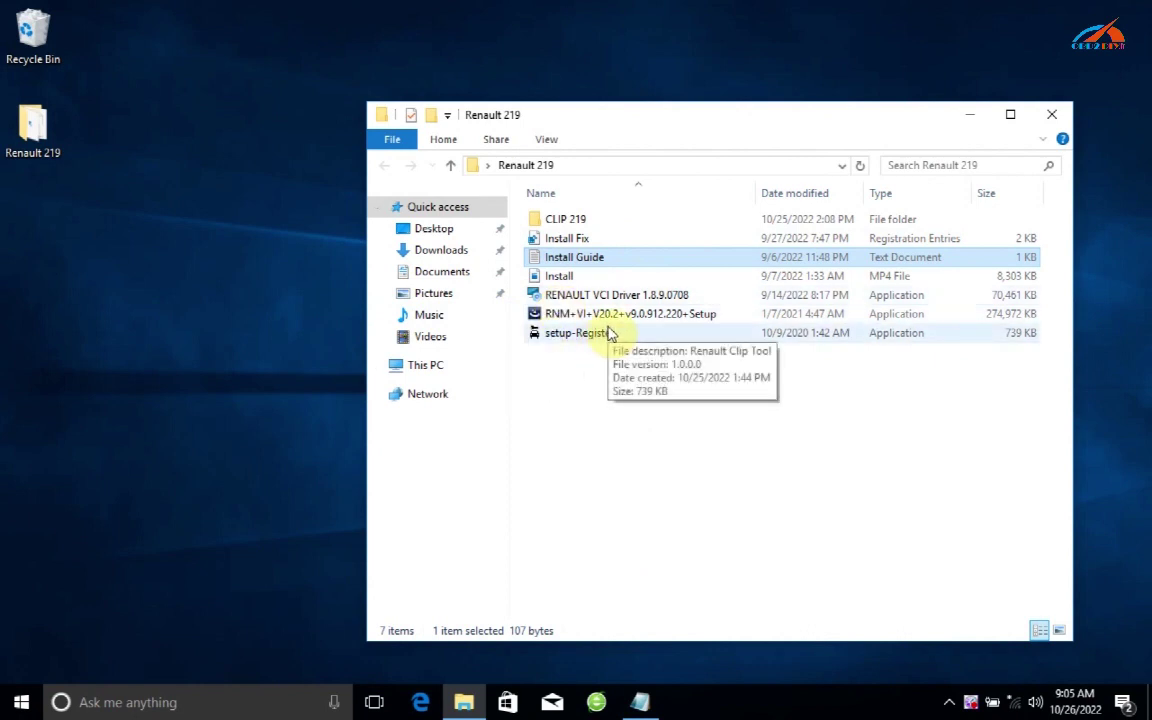
right_click(583, 240)
click(626, 249)
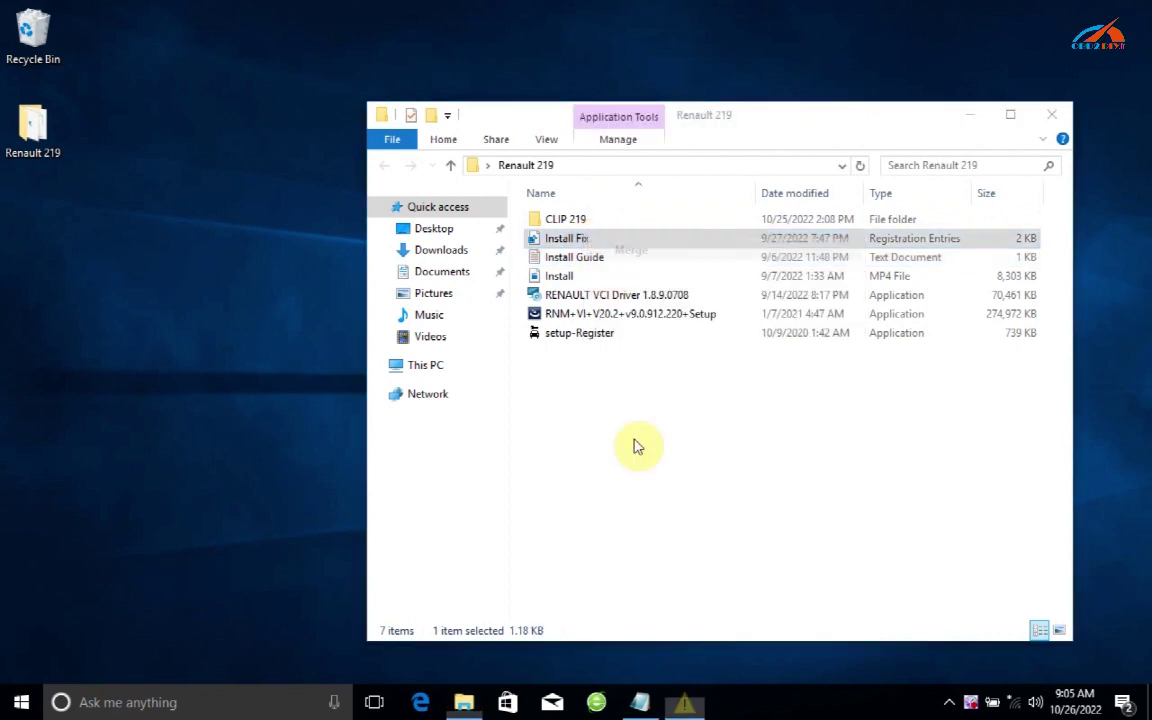
click(718, 374)
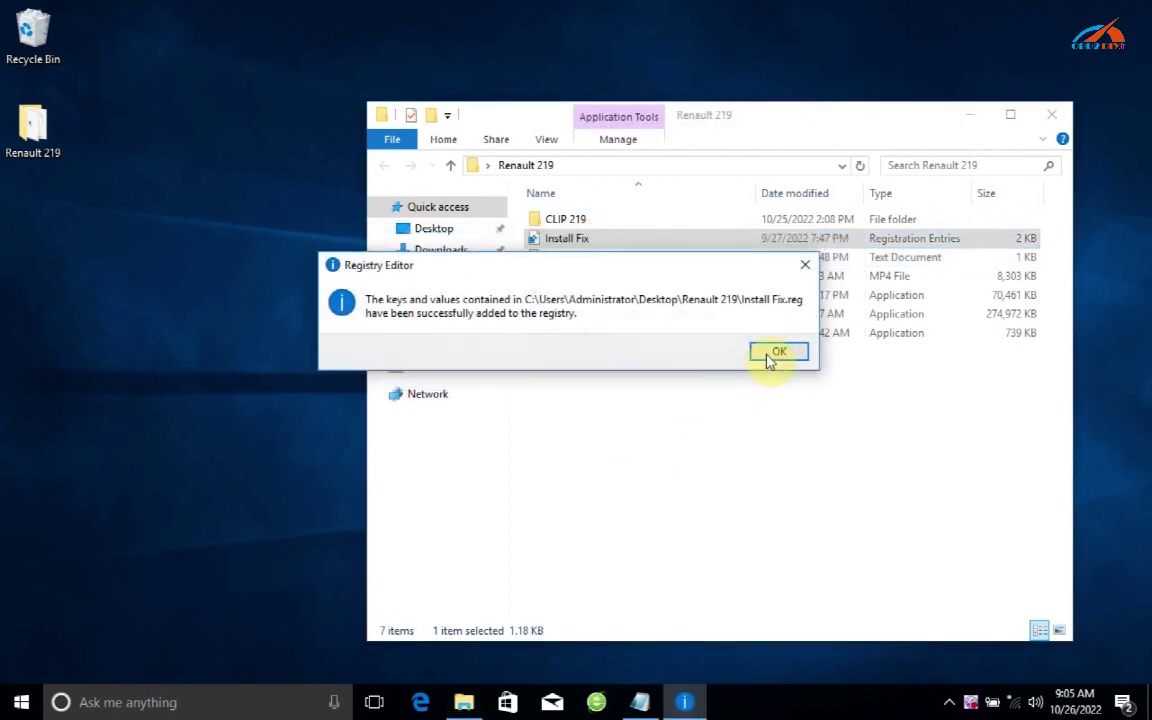
click(772, 355)
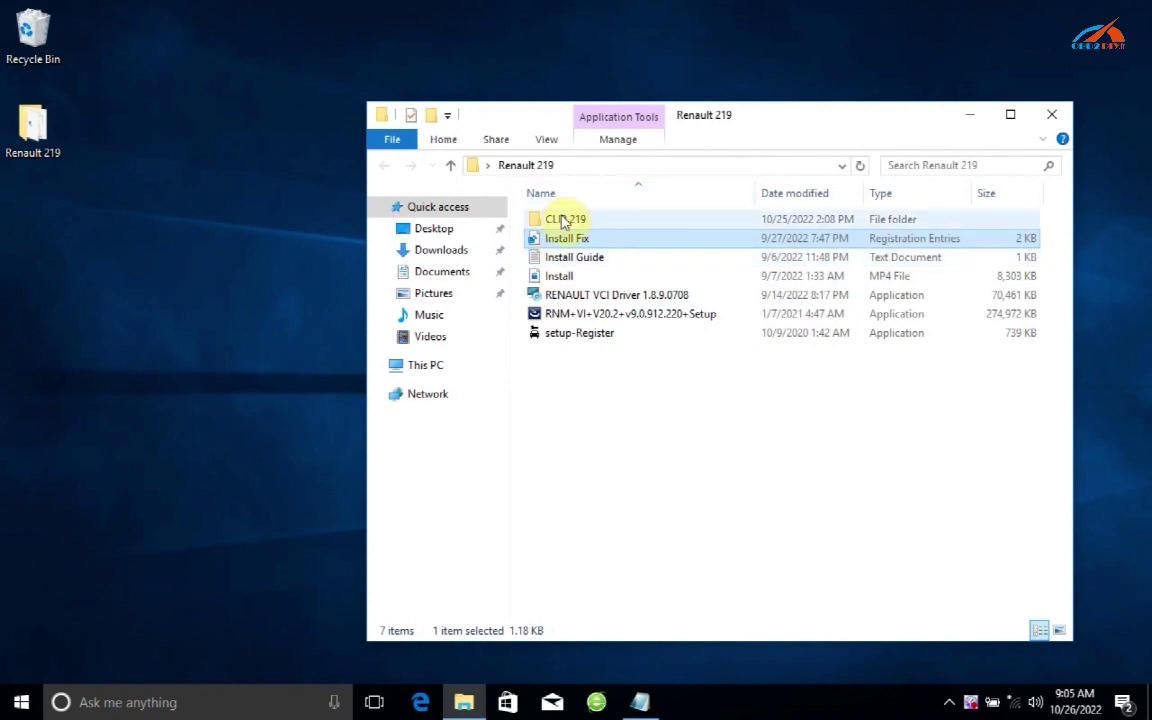
Run the setup application in the CLIP 219 folder as a first installation and accept the licence agreement
double_click(563, 220)
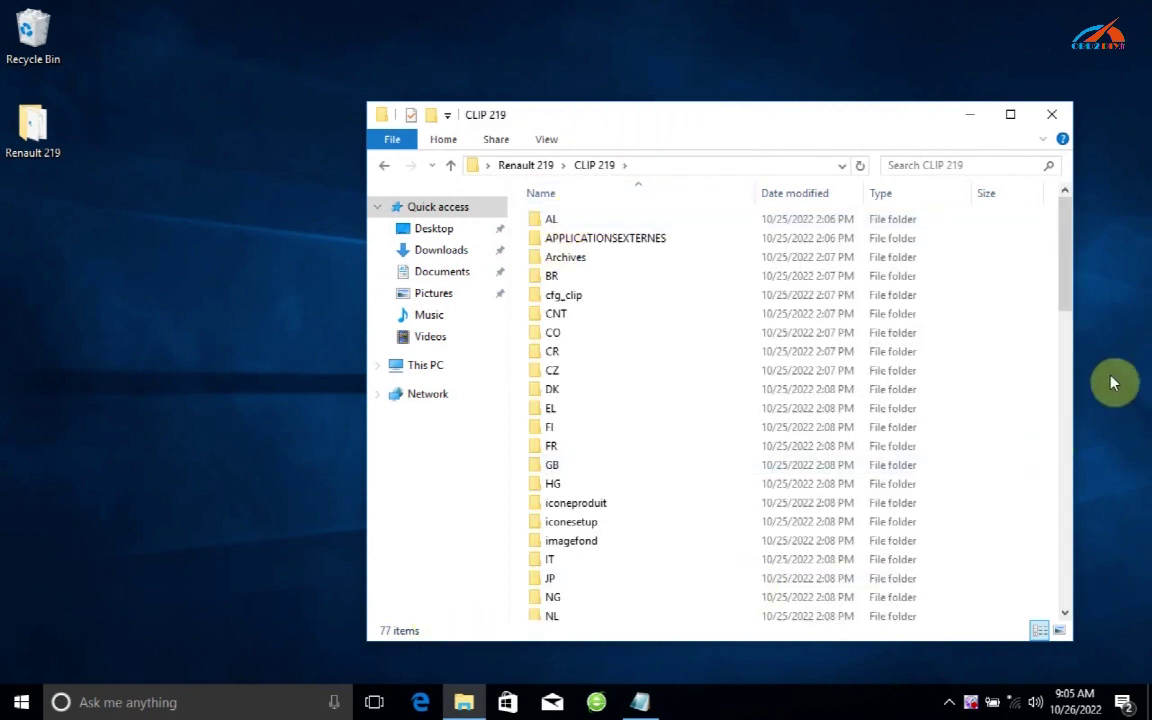
drag(1070, 255, 1083, 560)
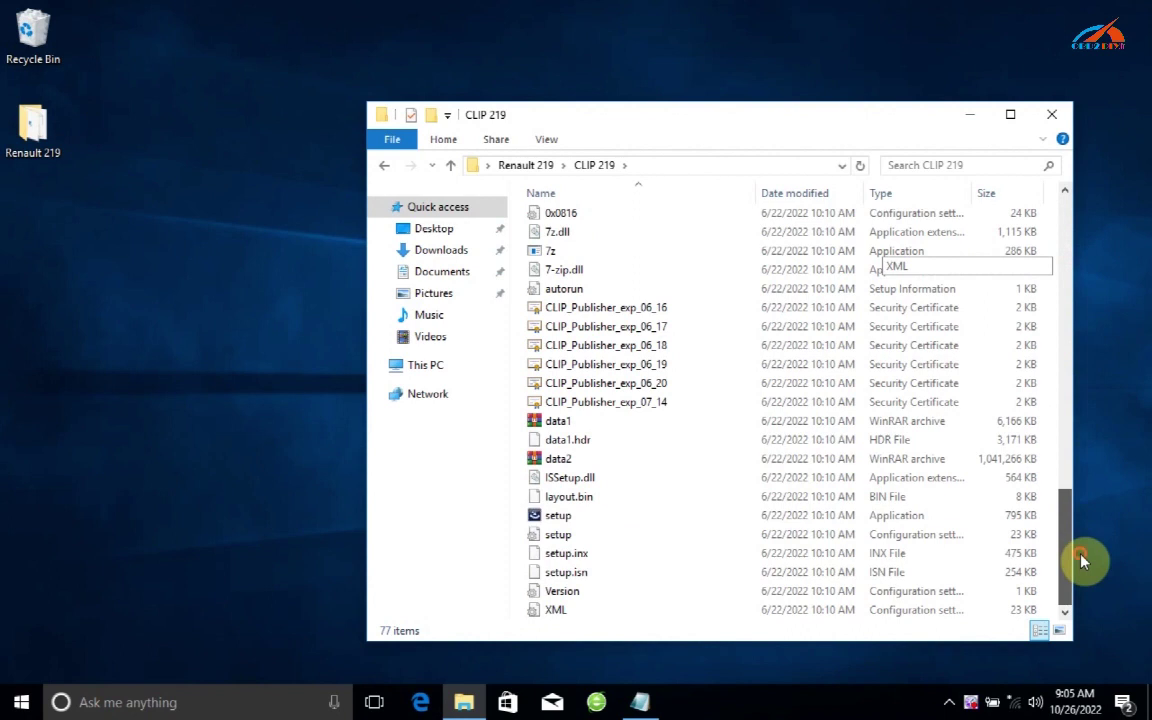
right_click(566, 518)
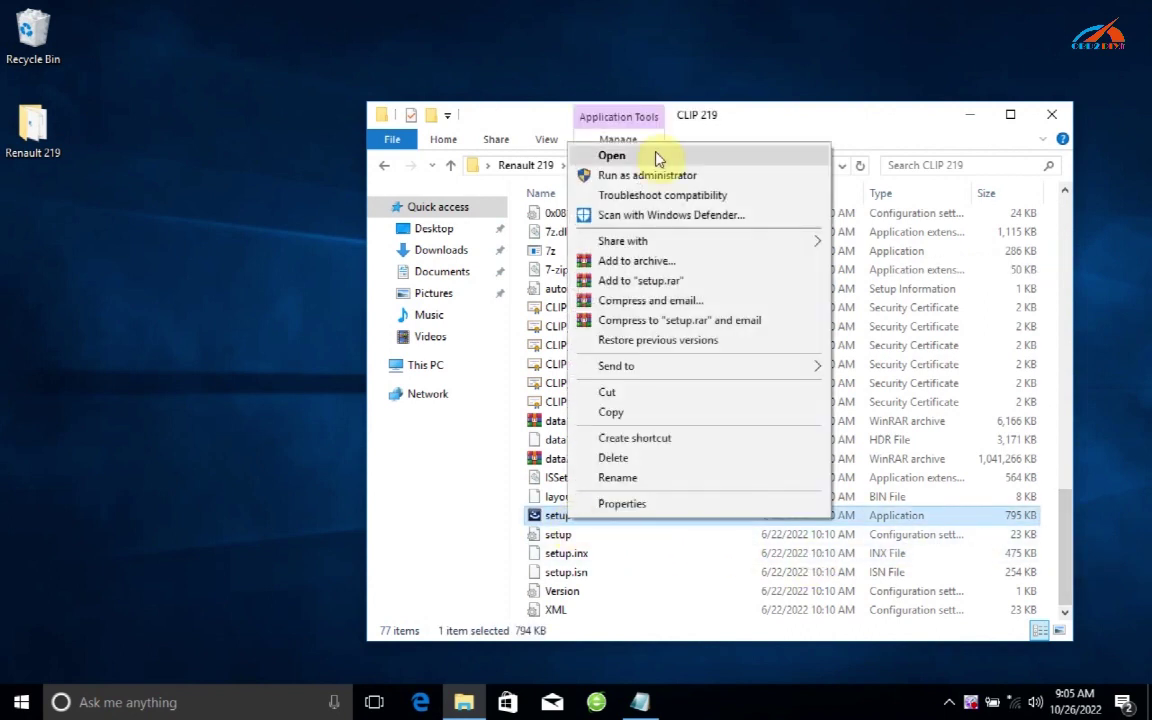
click(658, 157)
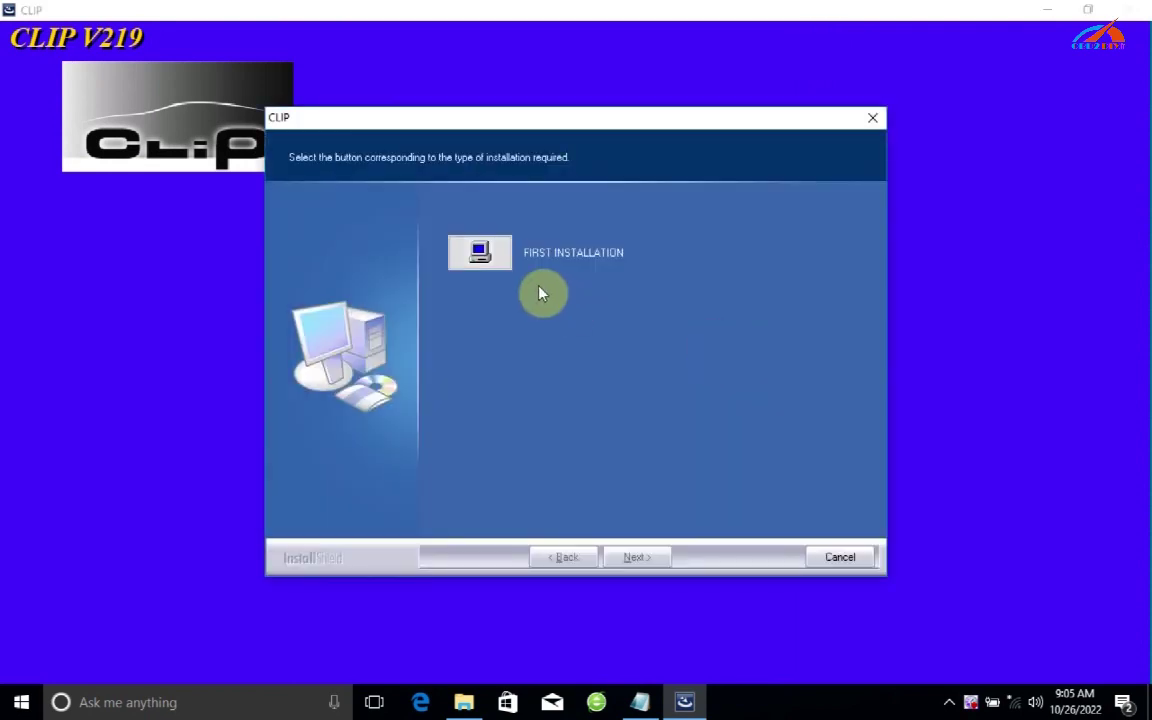
click(494, 262)
click(455, 479)
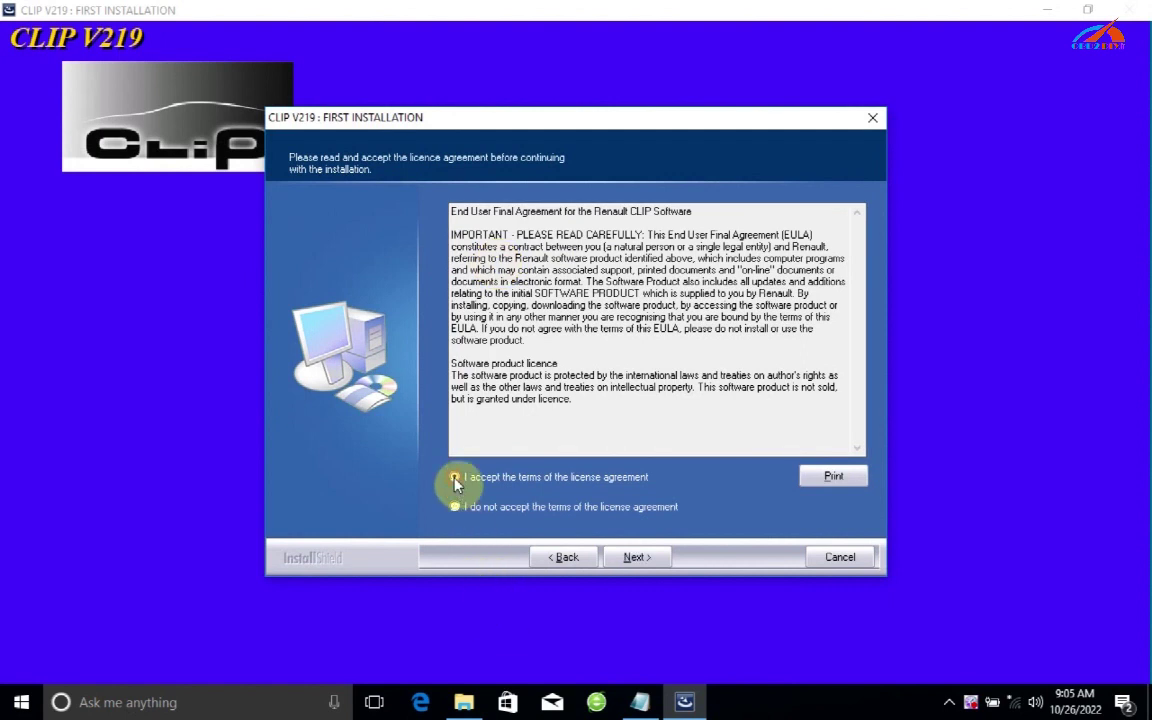
click(632, 557)
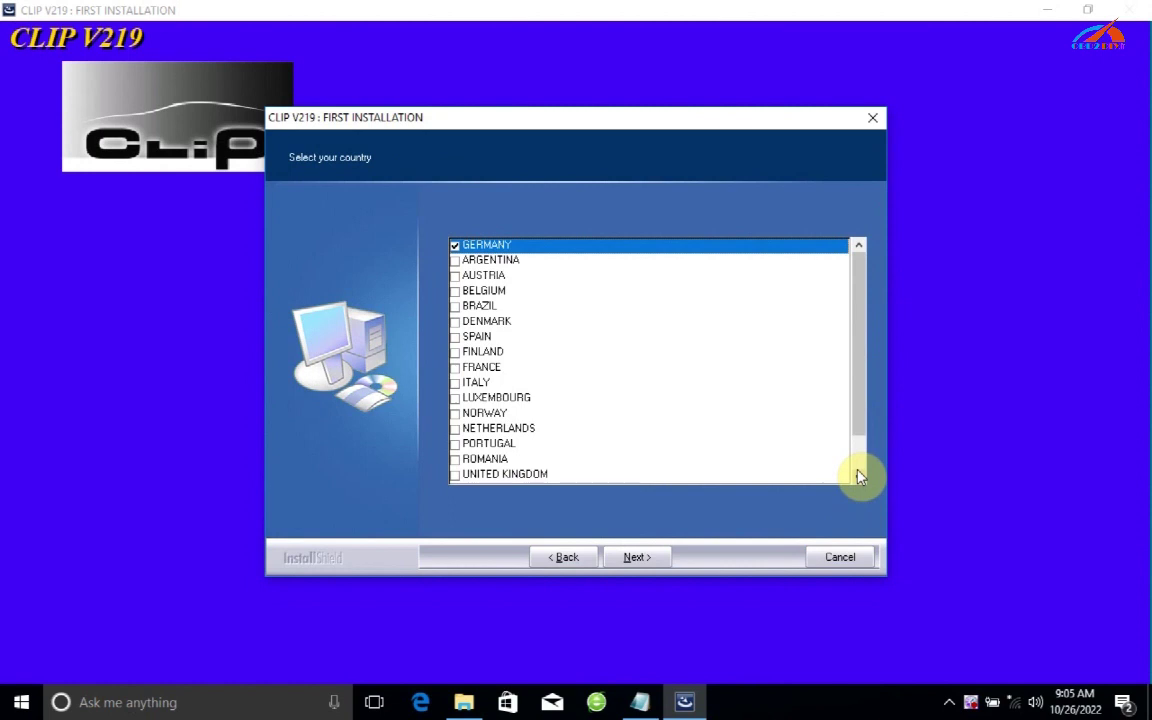
Select OTHER COUNTRIES as the country, keep the remaining setup defaults and complete the CLIP installation
scroll(858, 476, down, 1)
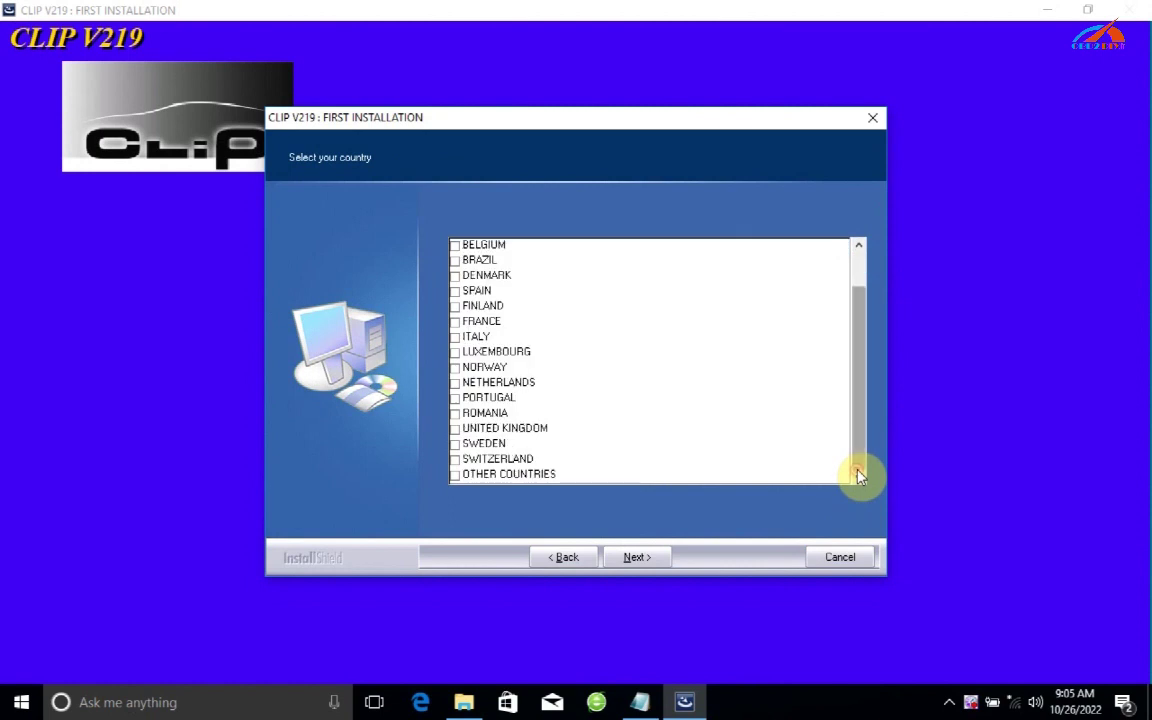
click(455, 476)
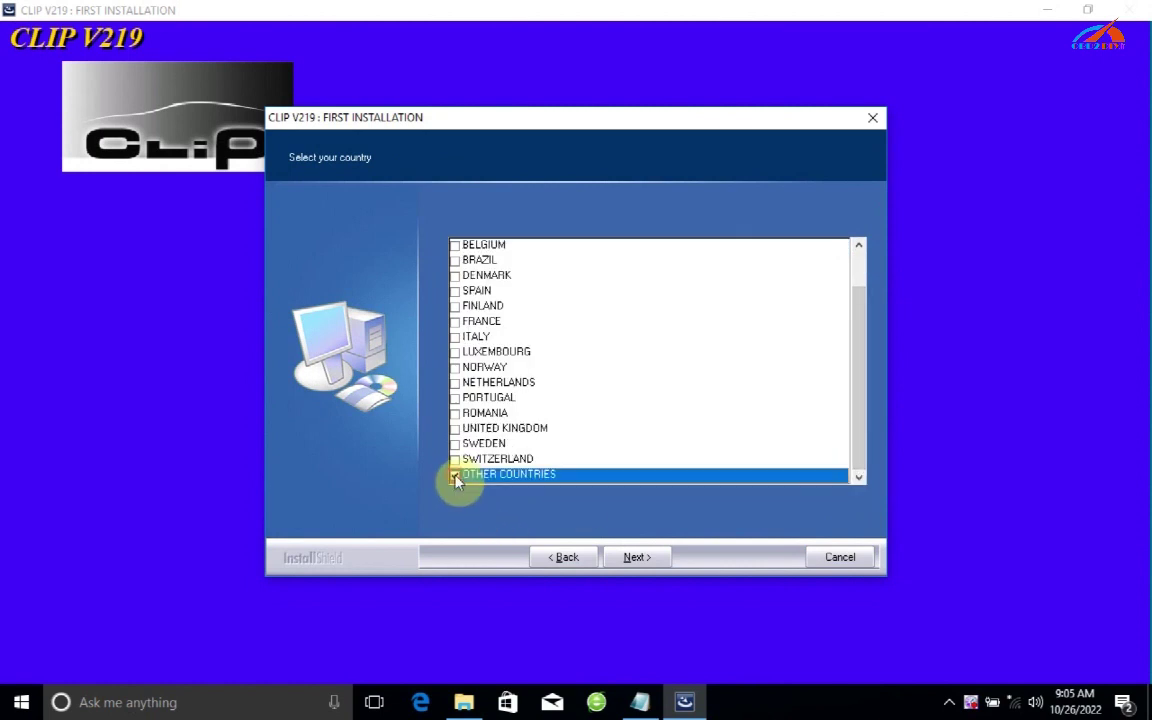
click(636, 560)
click(634, 558)
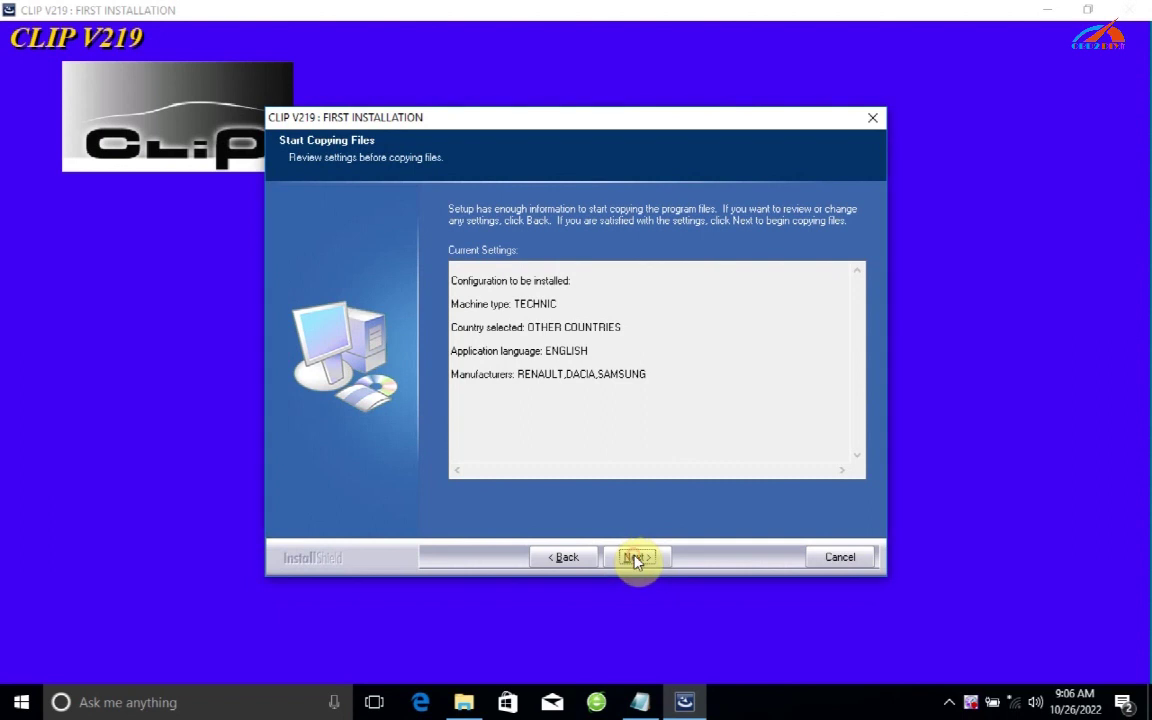
click(634, 558)
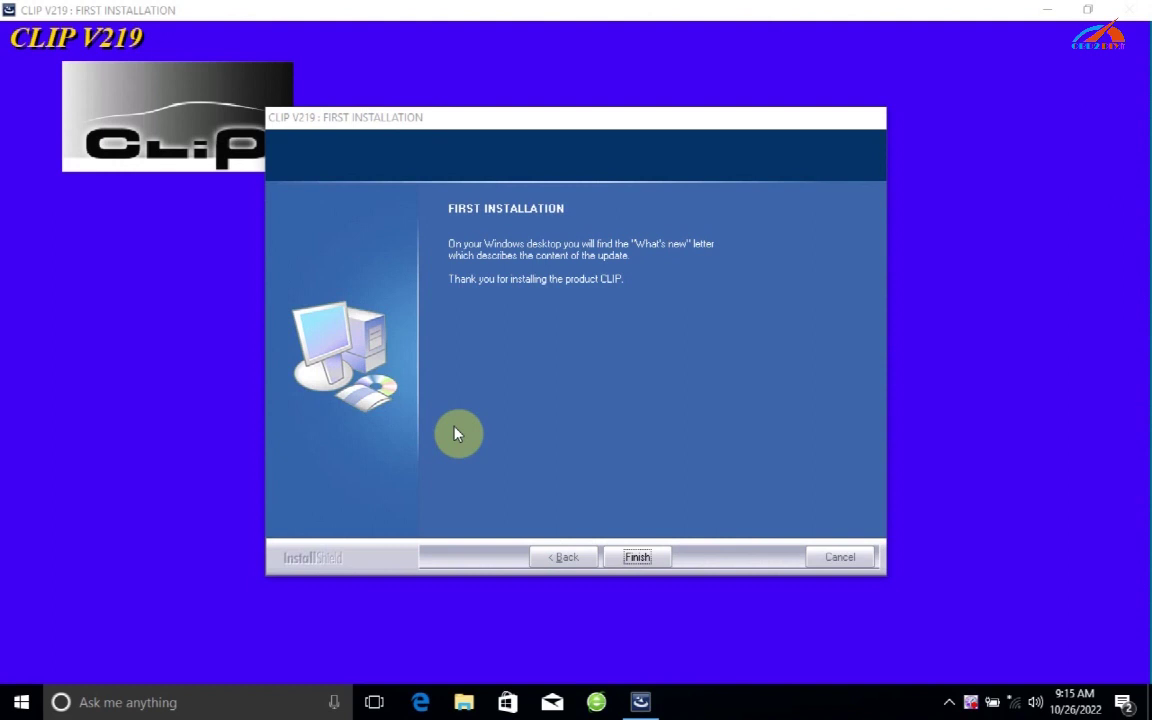
click(637, 558)
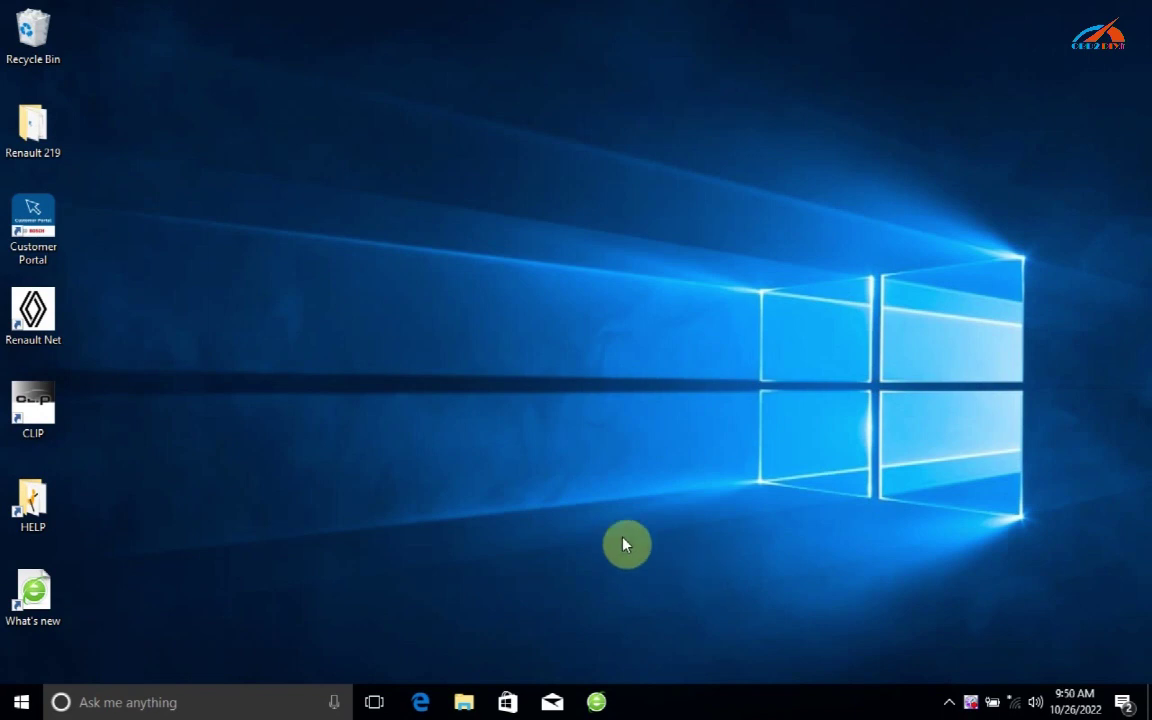
Install the Bosch VCI Software from RNM+VI+V20.2+v9.0.912.220+Setup in the Renault 219 folder, keeping the wizard defaults
double_click(40, 125)
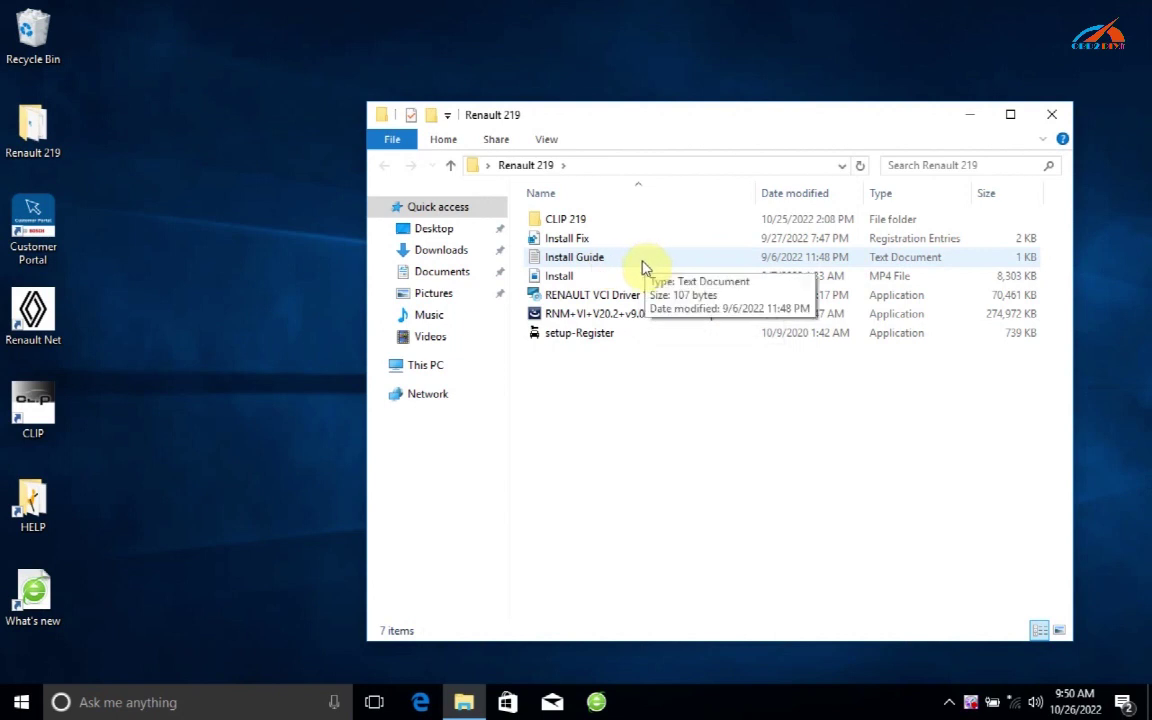
click(587, 314)
right_click(587, 313)
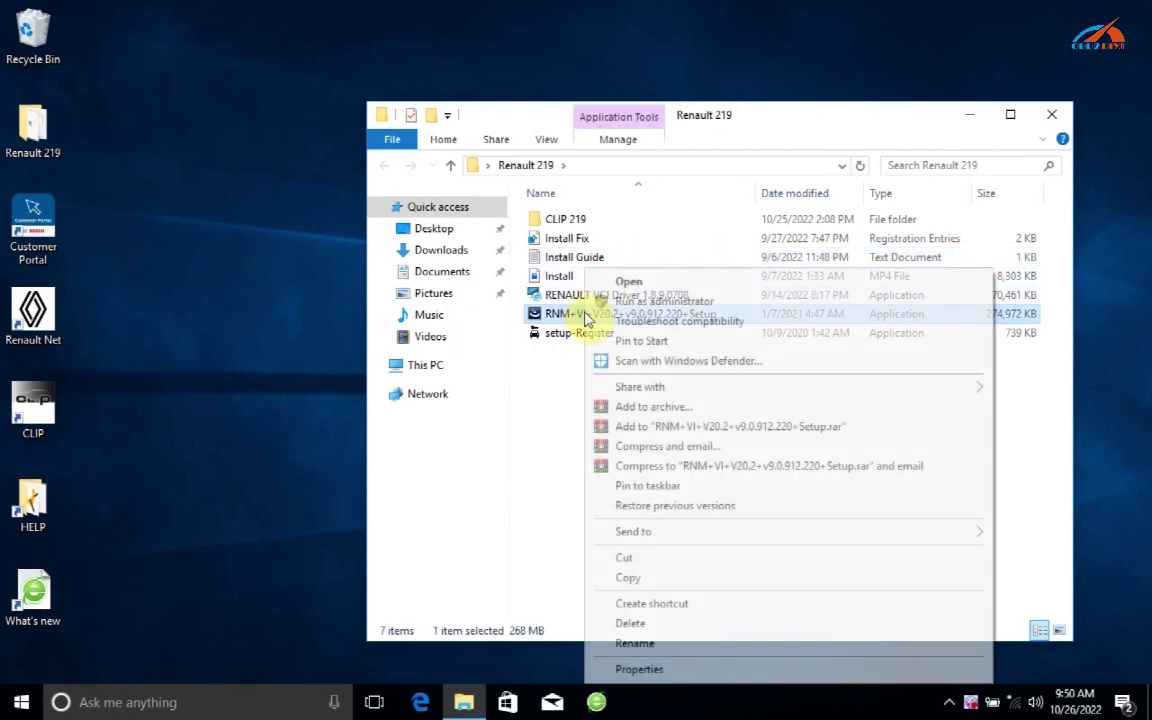
click(627, 283)
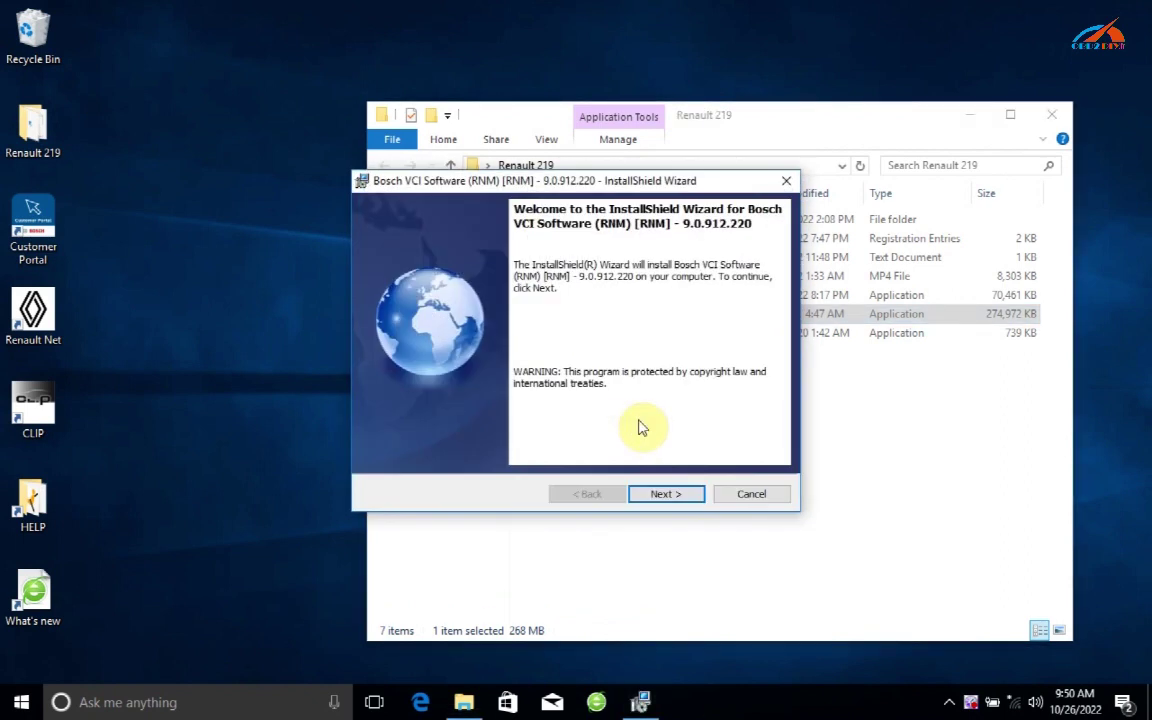
click(657, 497)
click(657, 497)
click(657, 496)
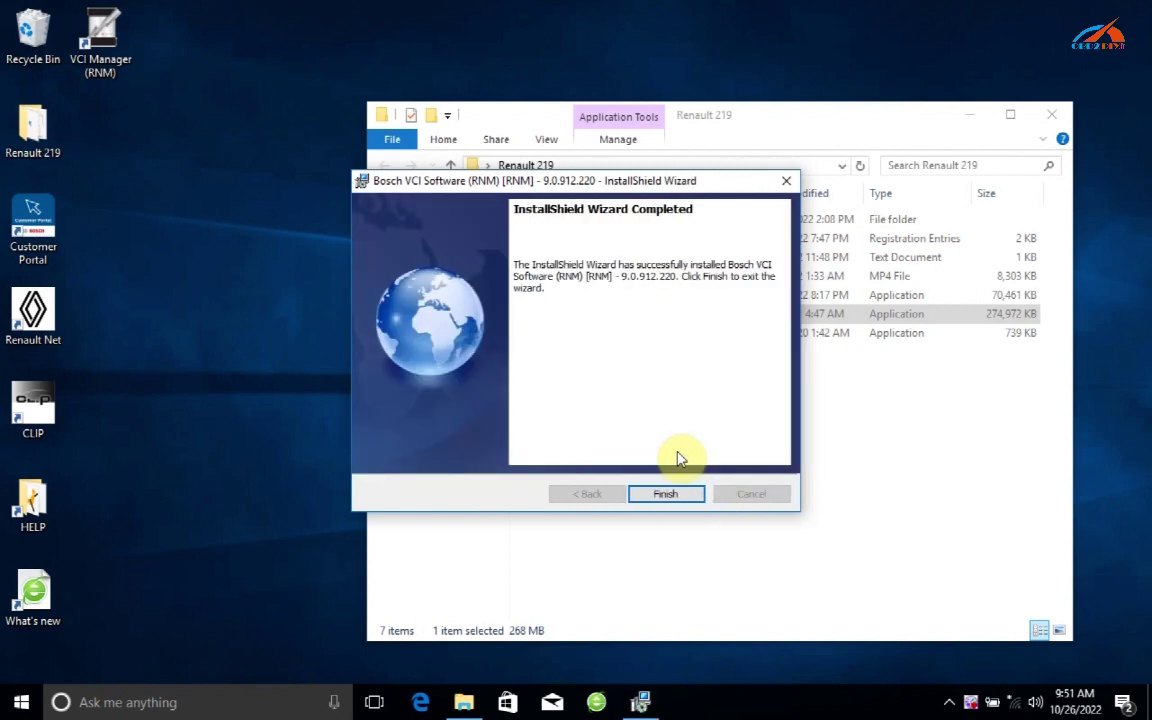
click(665, 496)
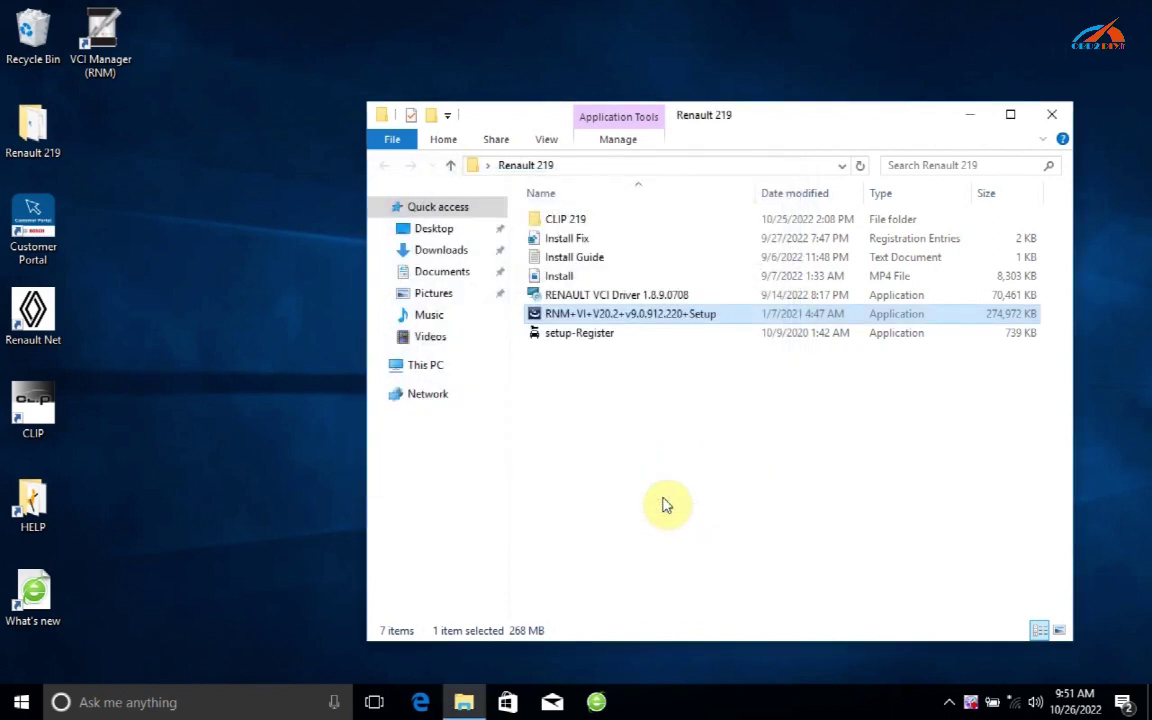
click(665, 503)
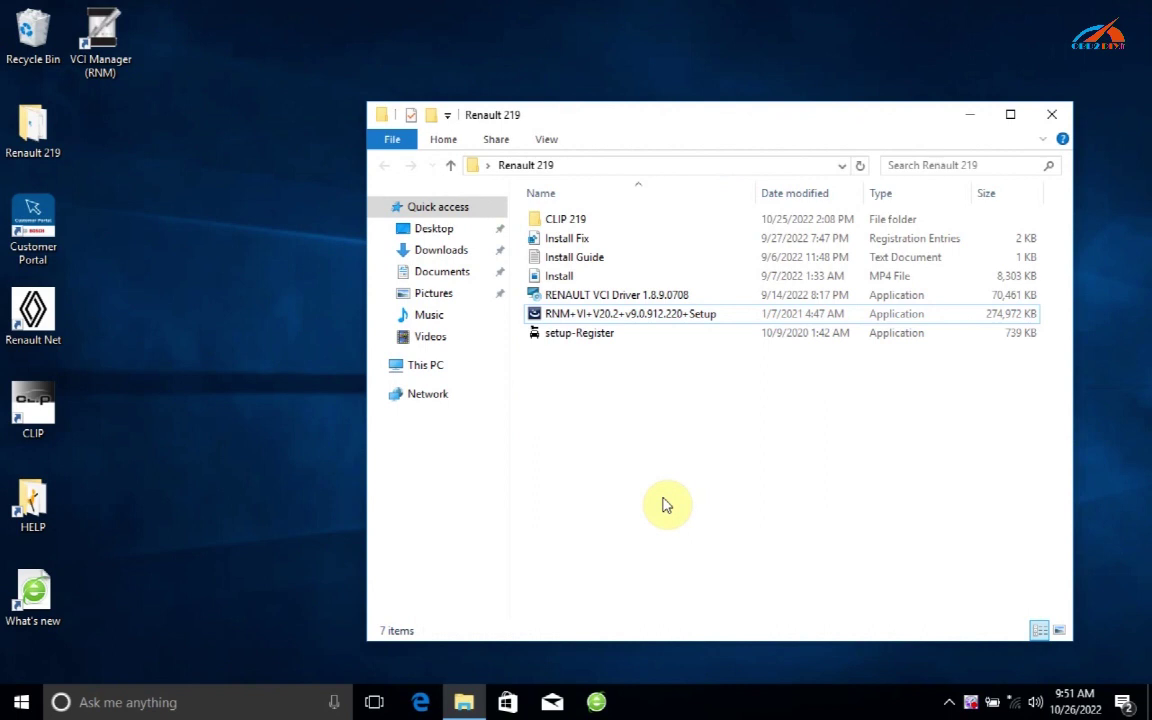
Install the RENAULT VCI Driver 1.8.9.0708 from the Renault 219 folder and finish its setup wizard
click(622, 297)
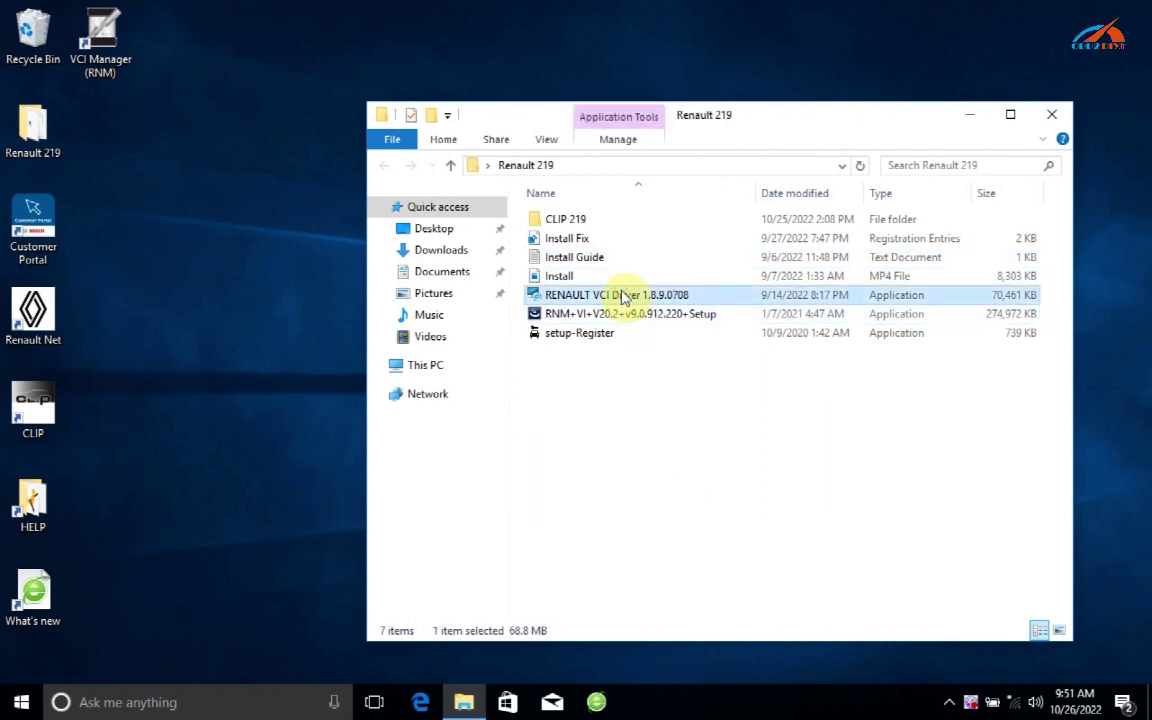
right_click(622, 297)
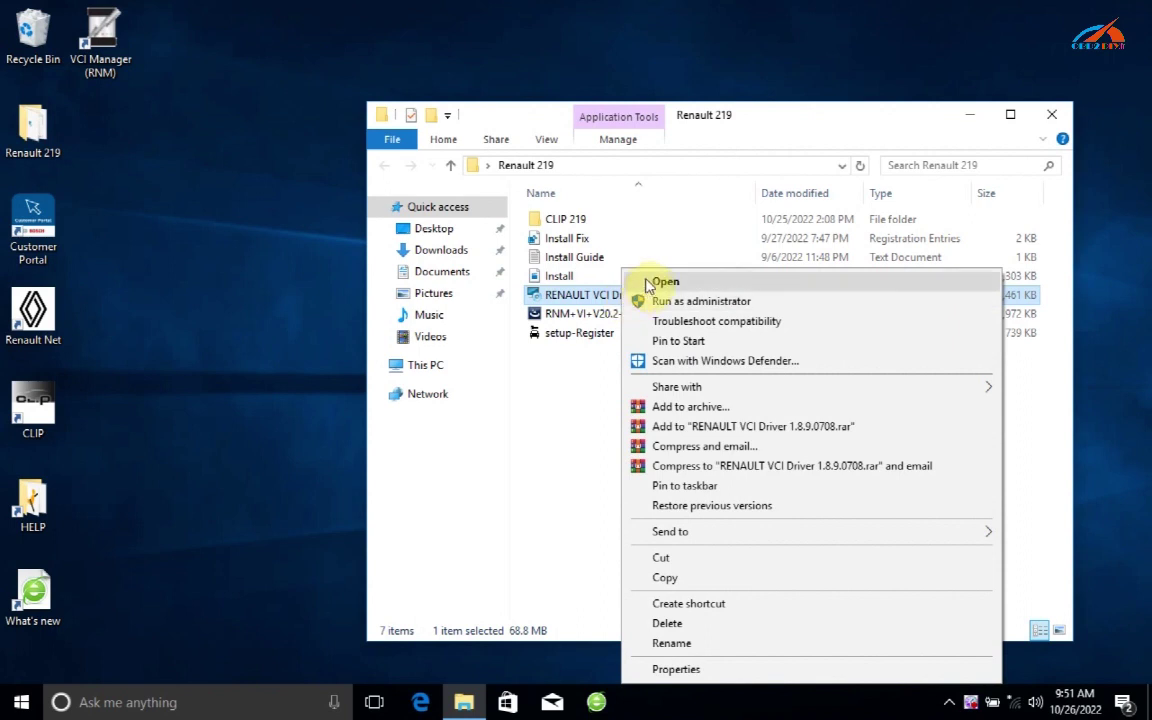
click(648, 283)
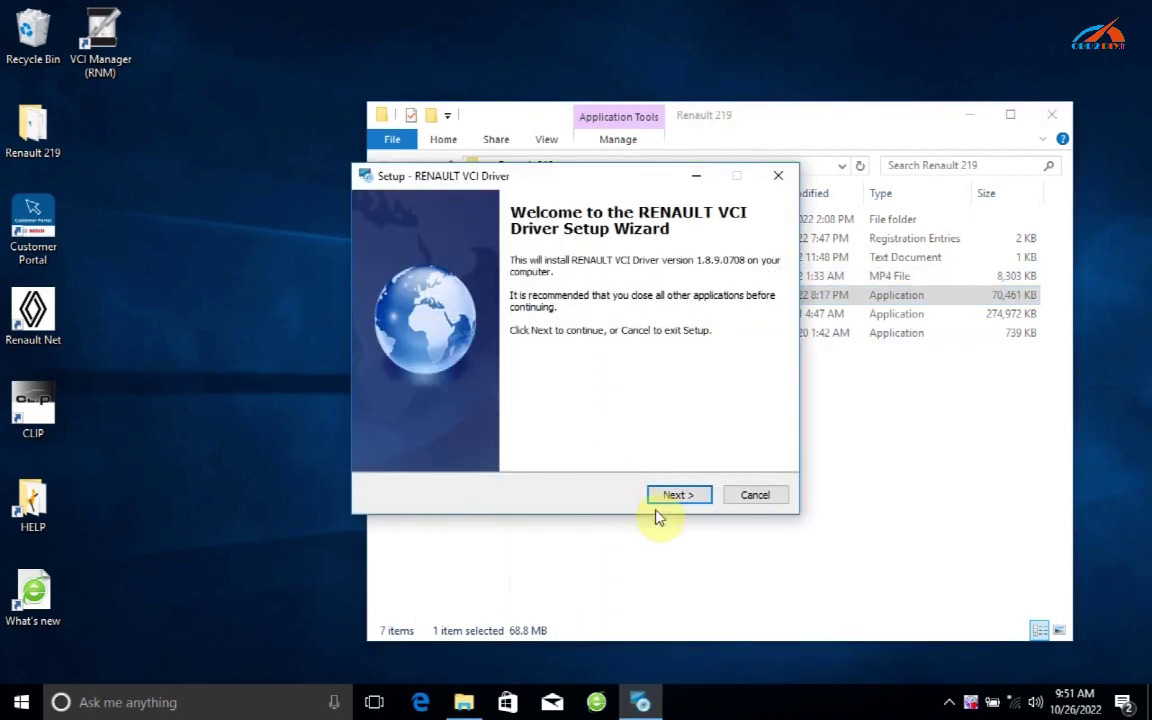
click(672, 494)
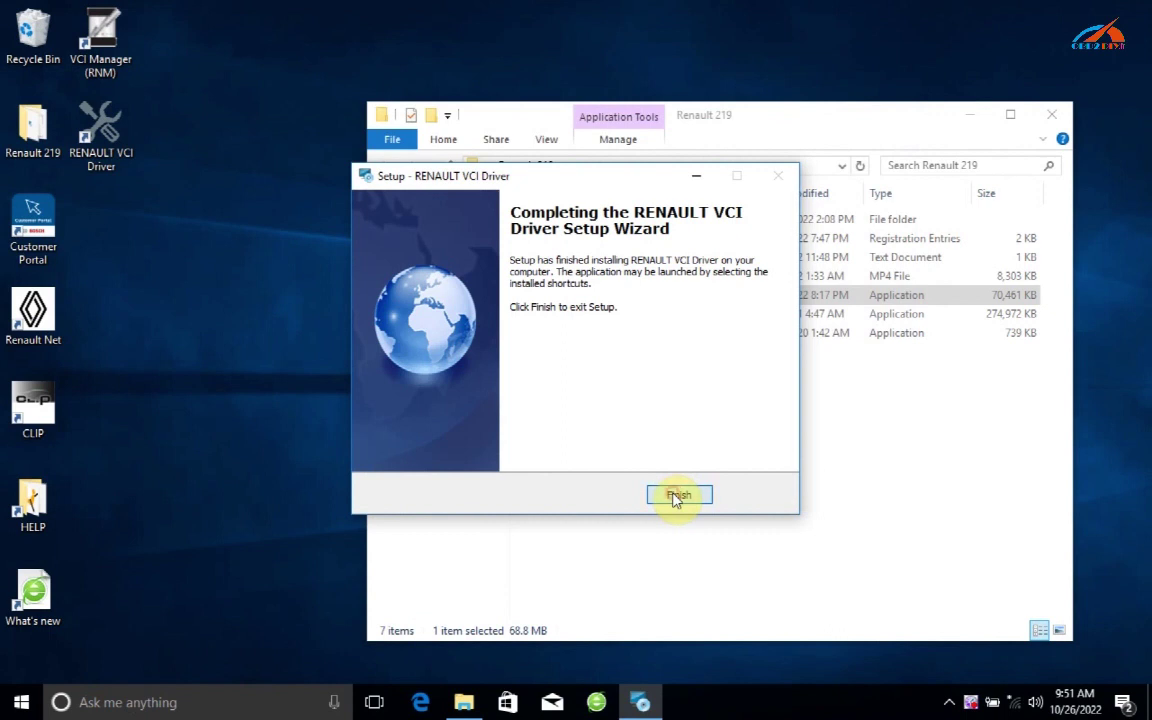
click(677, 497)
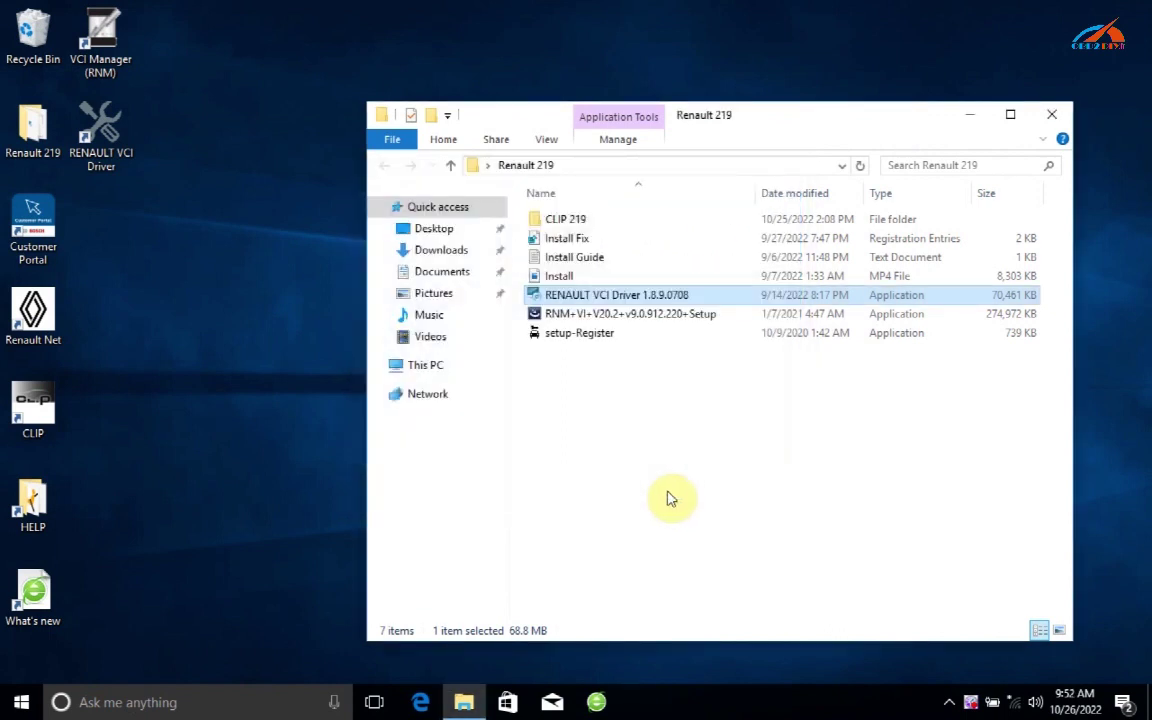
Launch CLIP from its desktop shortcut and agree to continue in administrator mode
click(178, 438)
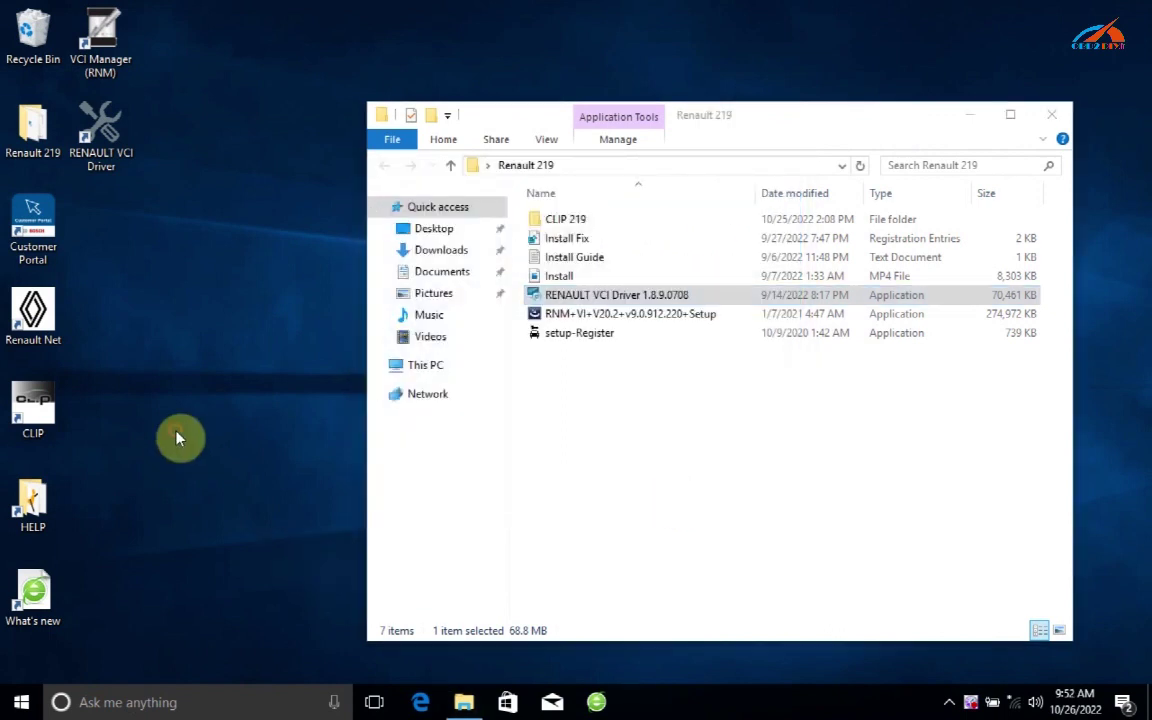
right_click(50, 410)
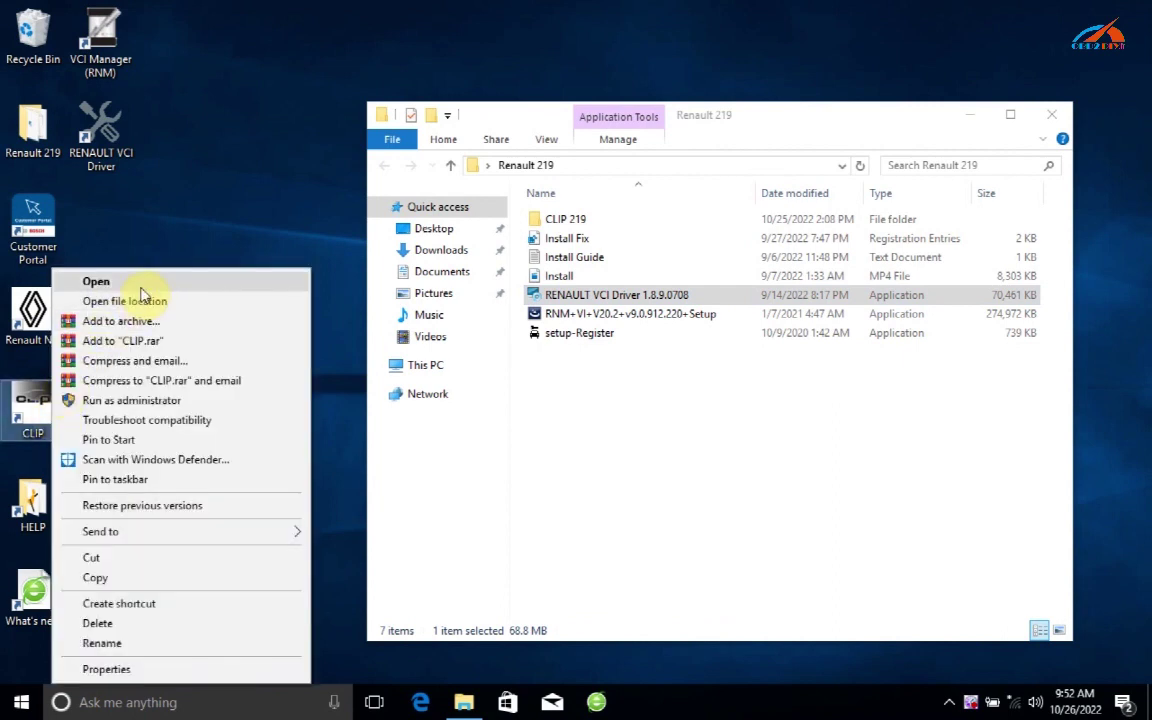
click(141, 286)
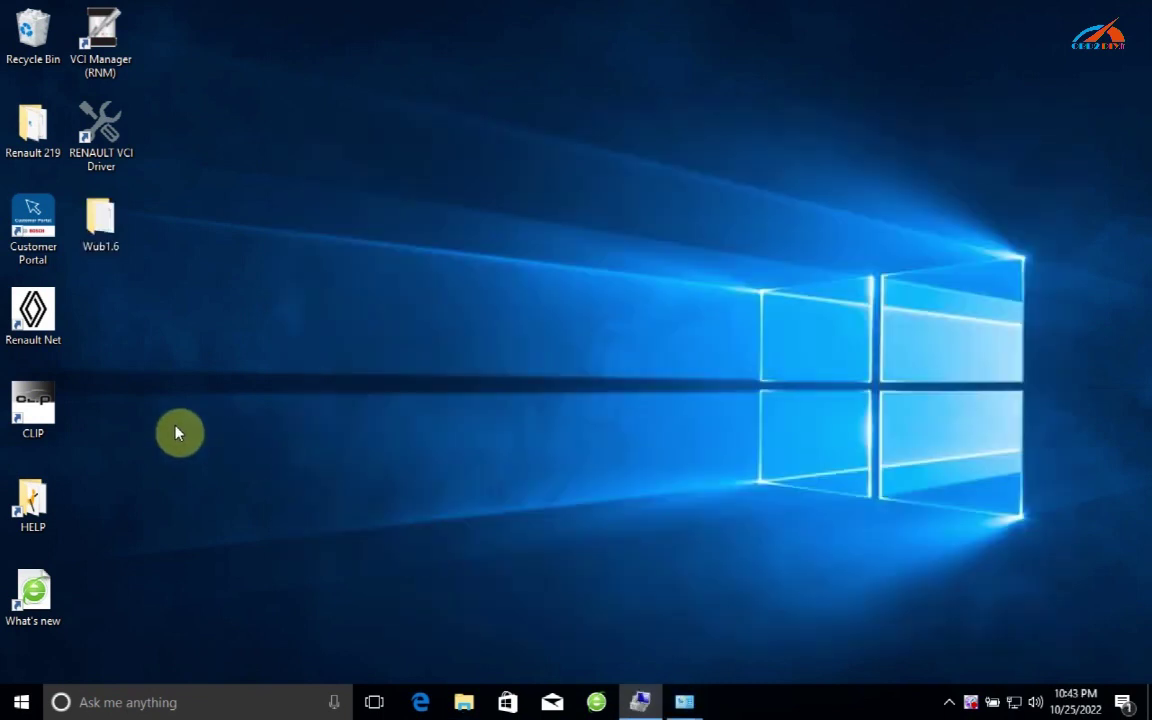
right_click(55, 407)
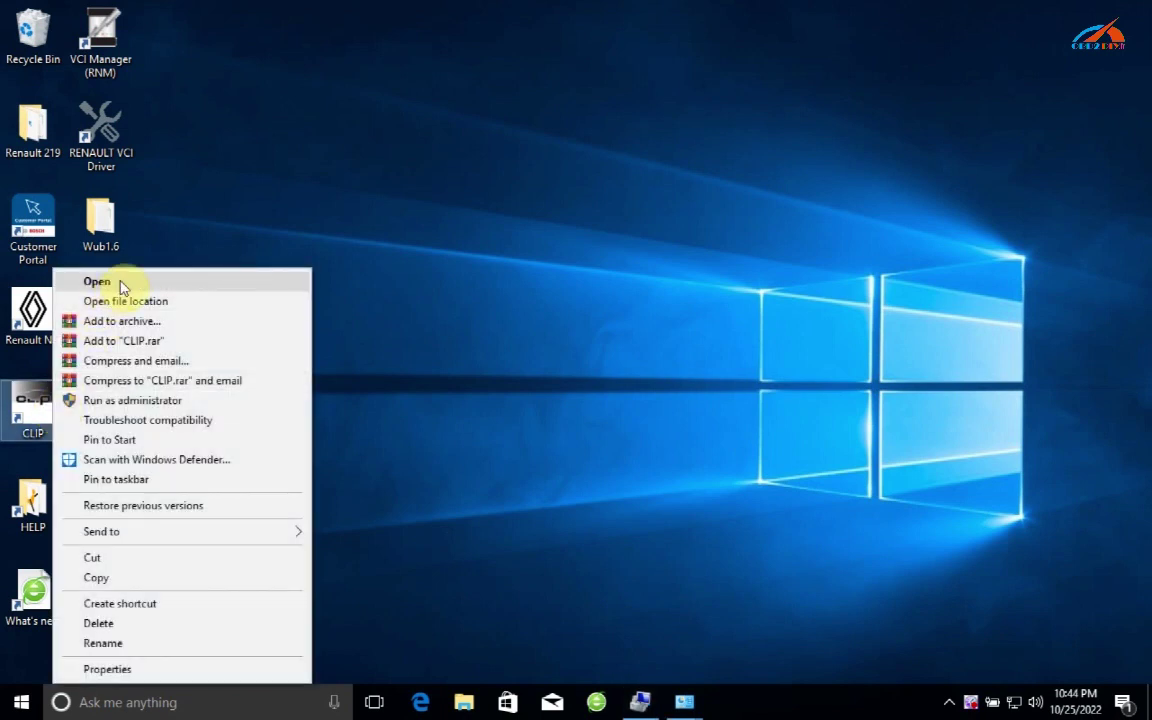
click(120, 284)
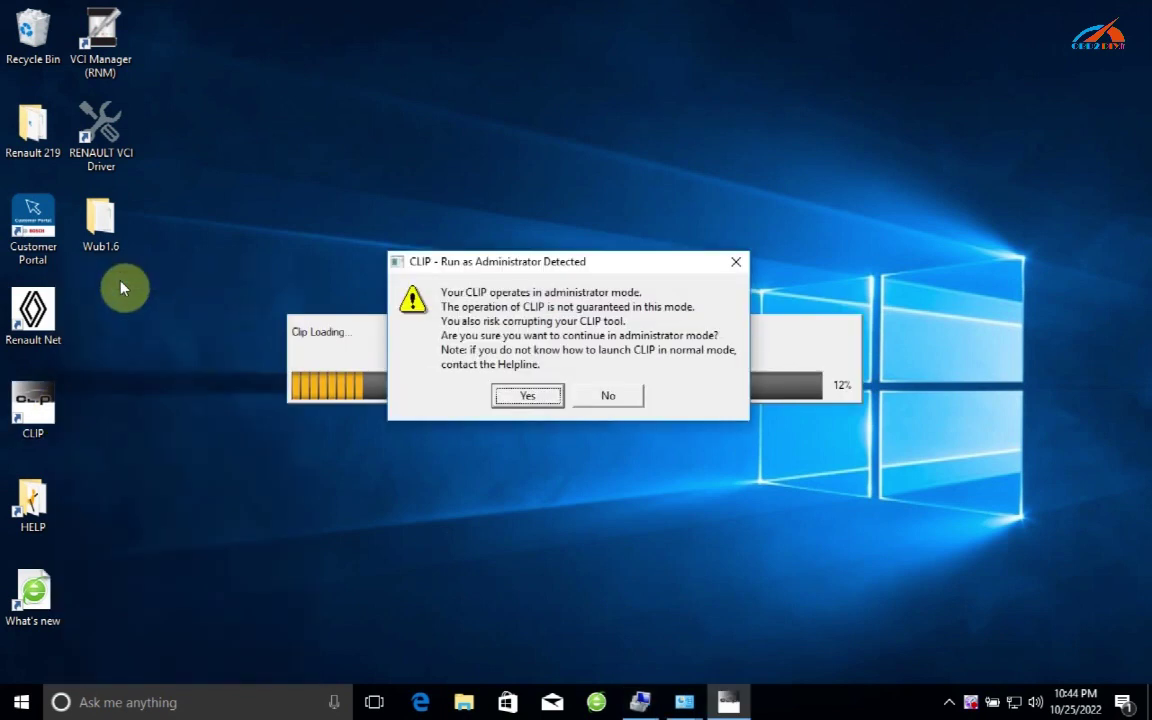
click(527, 397)
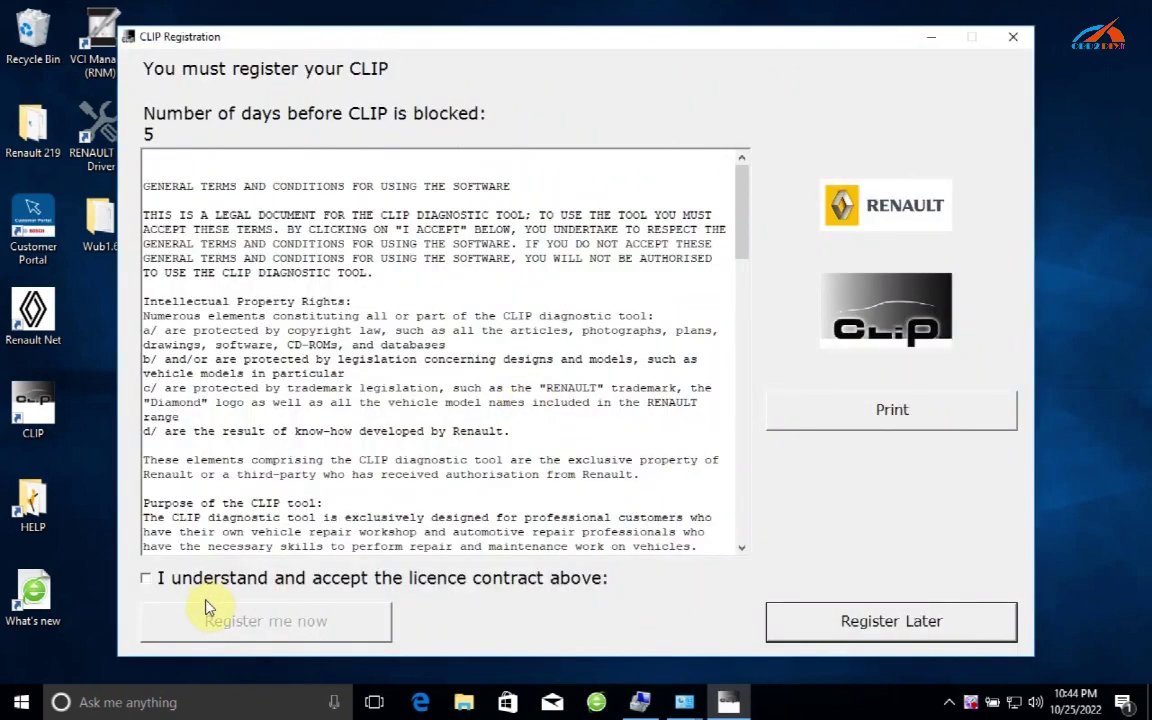
Accept the CLIP licence contract and proceed with immediate registration to the telephone unlocking code form
click(147, 579)
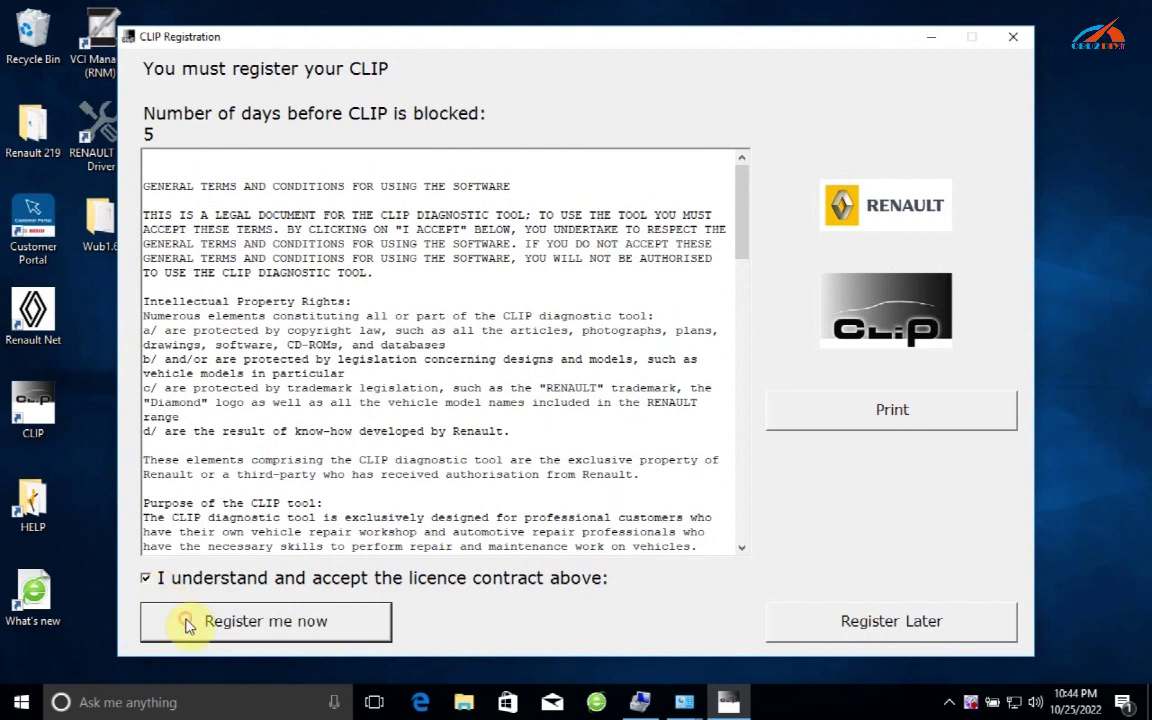
click(187, 622)
click(625, 411)
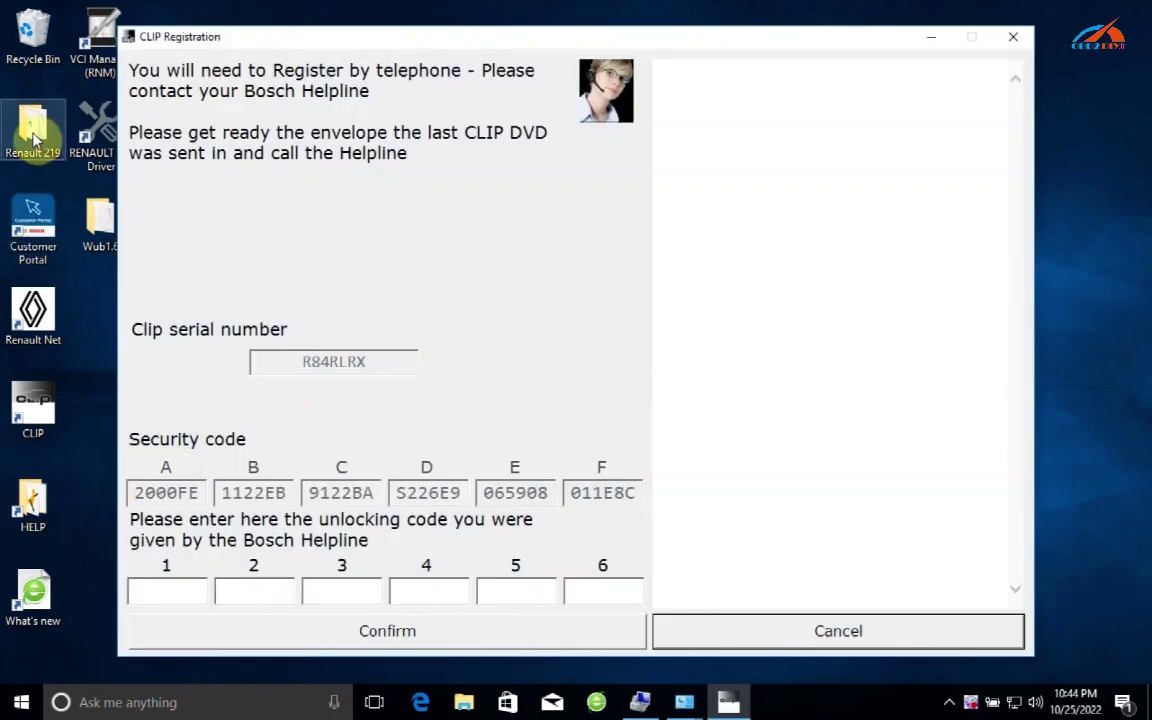
Run setup-Register from the Renault 219 folder and generate a manual registration key beside the CLIP registration form
double_click(33, 138)
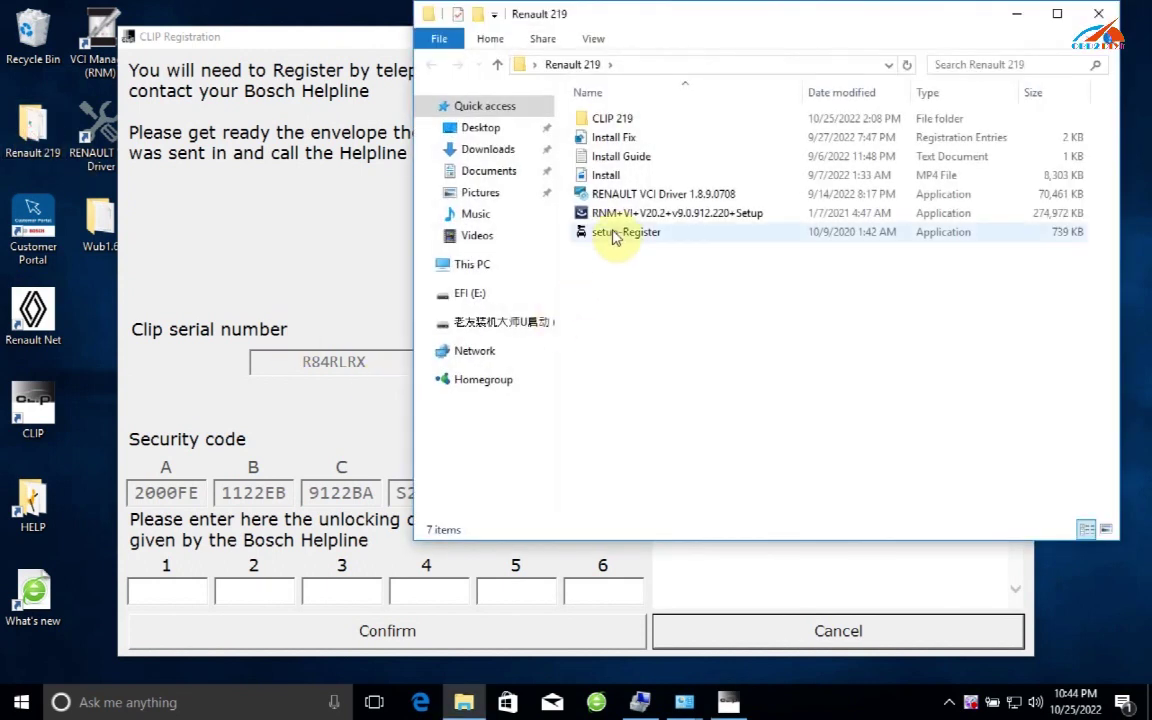
double_click(614, 234)
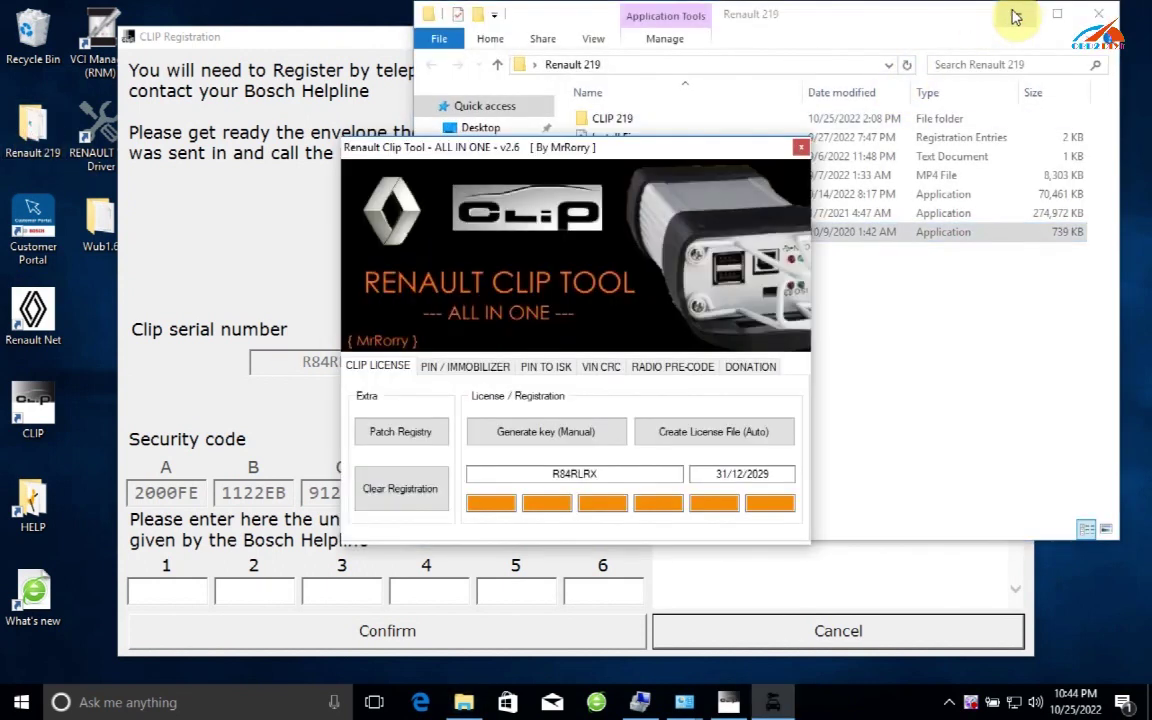
click(1015, 17)
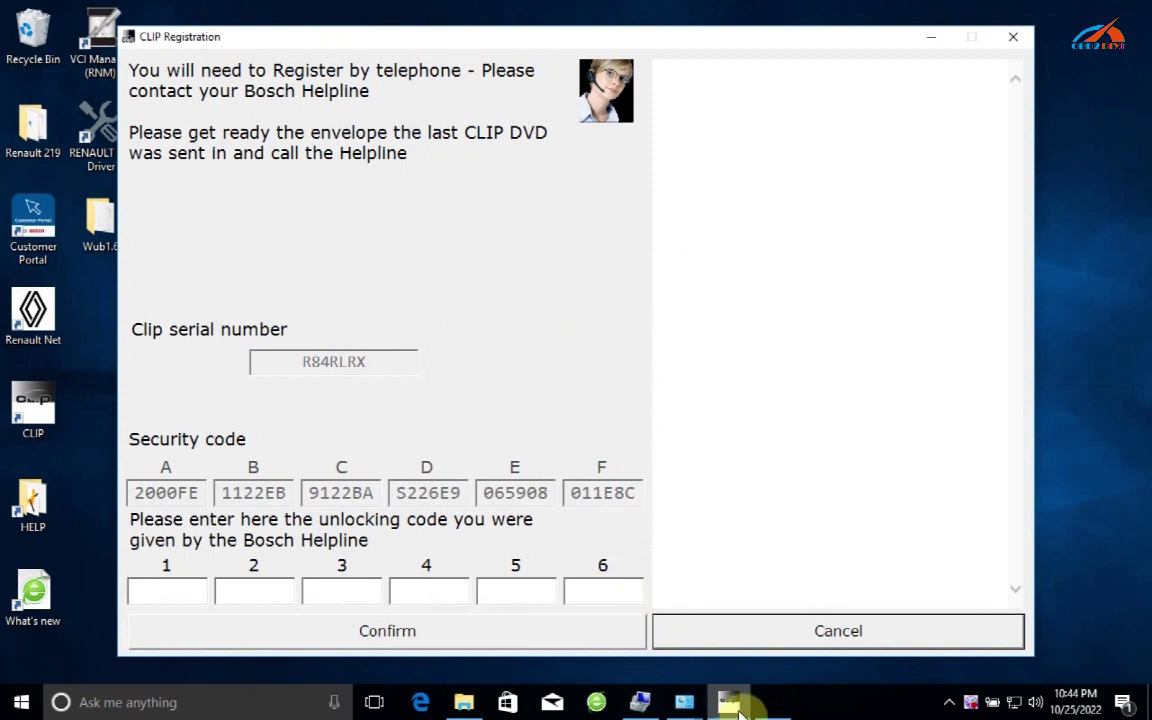
click(756, 672)
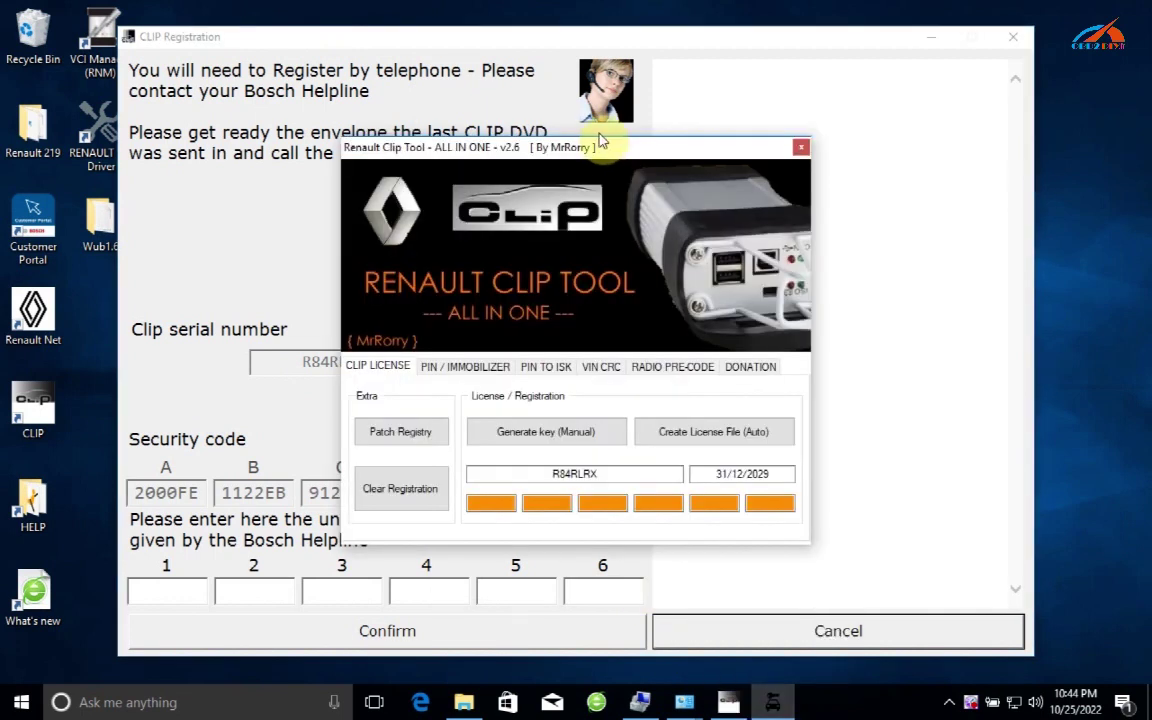
drag(600, 150, 793, 118)
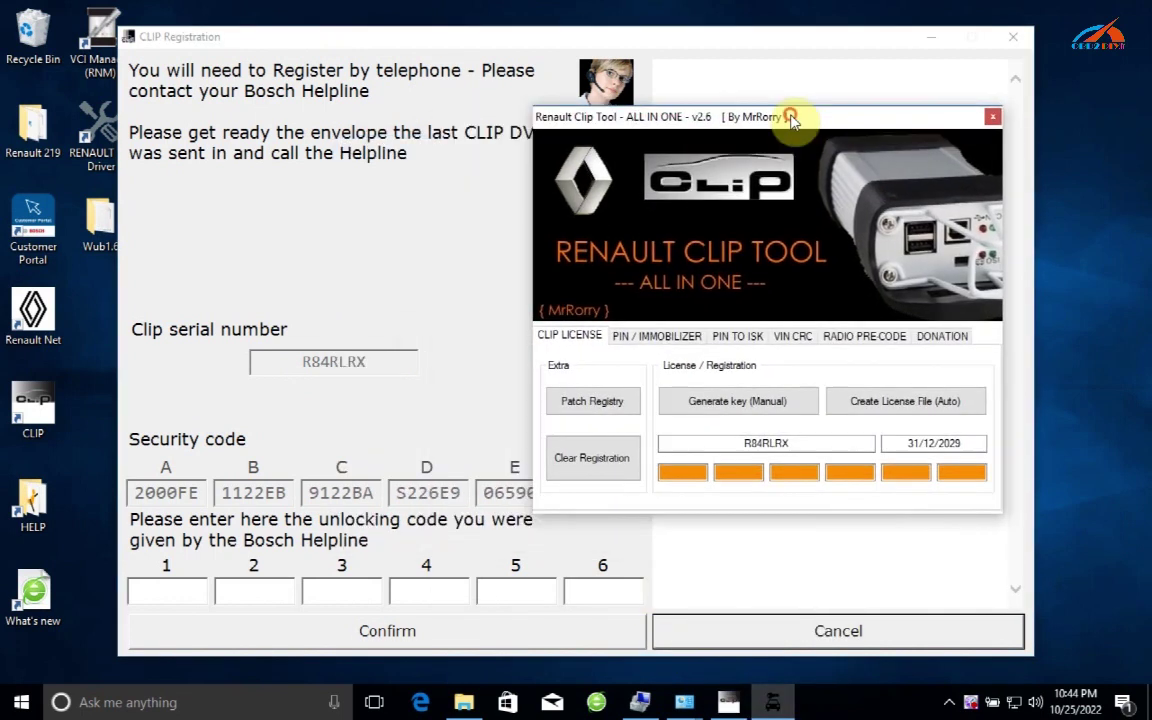
click(703, 418)
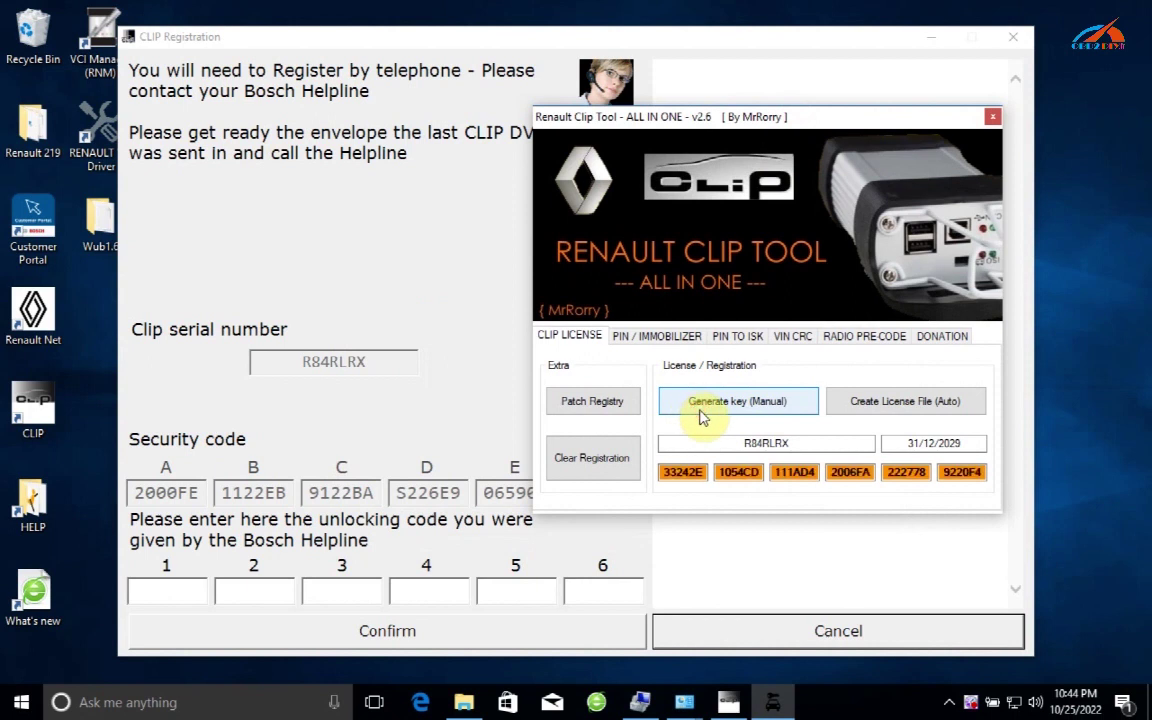
Copy the first two parts of the generated key into unlocking code fields 1 and 2 of the CLIP registration form
double_click(684, 472)
key(ctrl+c)
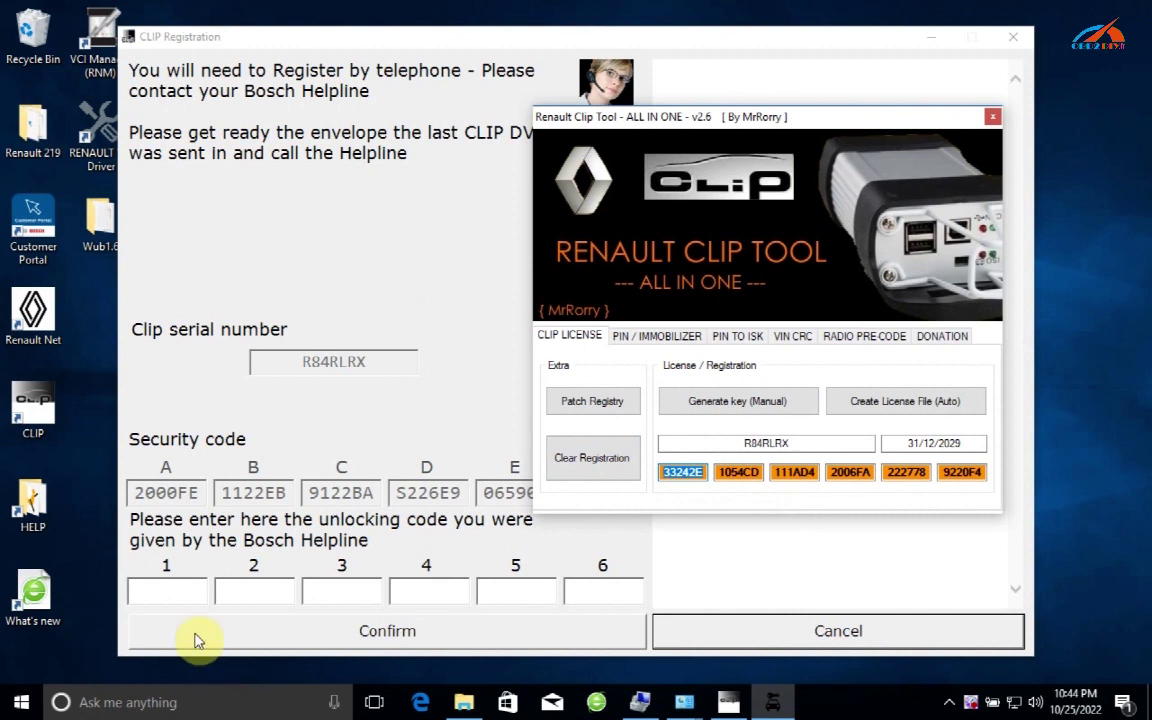
click(182, 593)
key(ctrl+v)
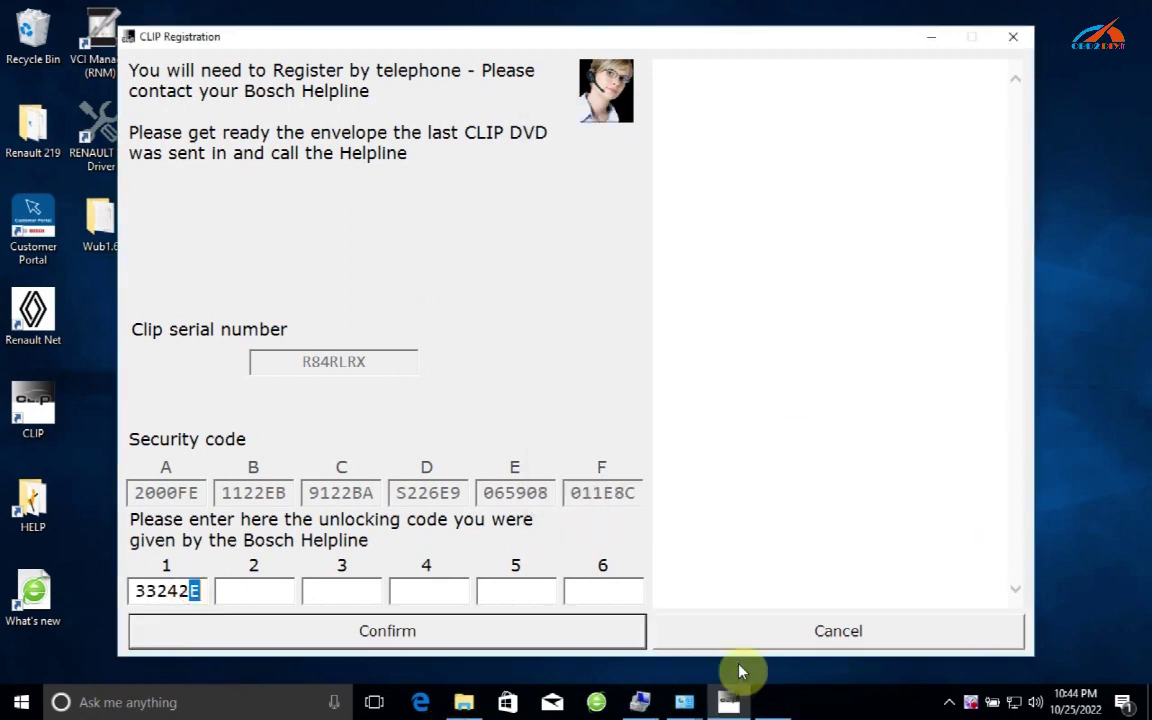
click(770, 700)
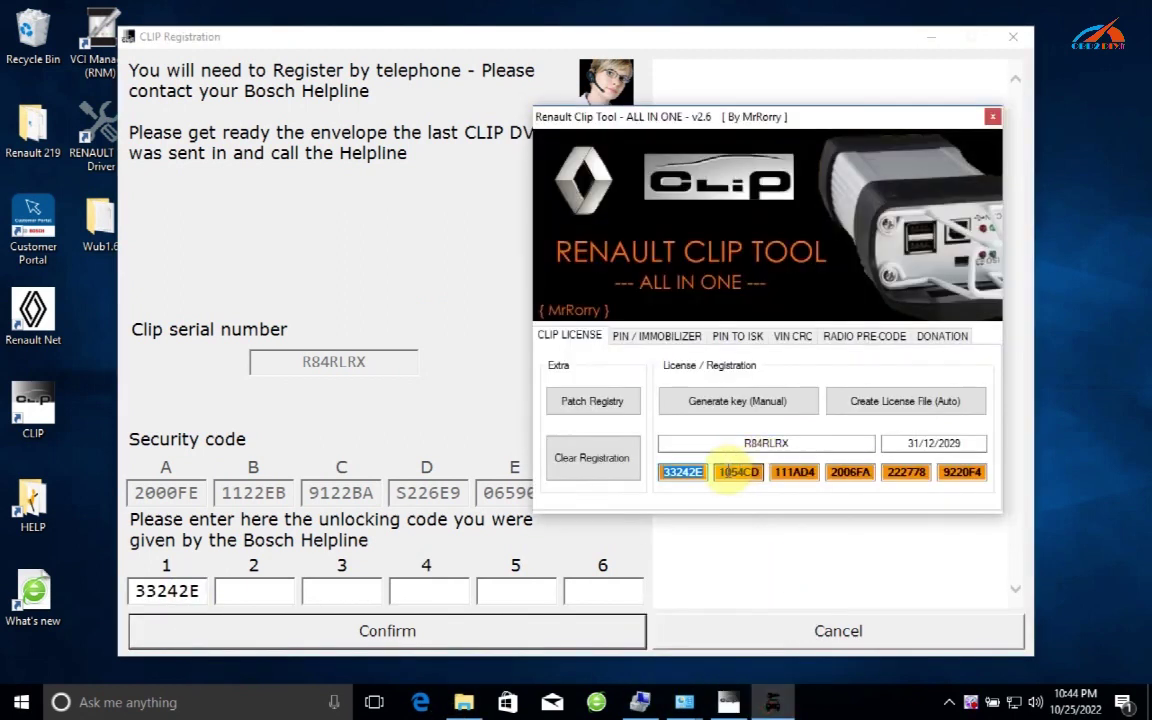
double_click(735, 472)
key(ctrl+c)
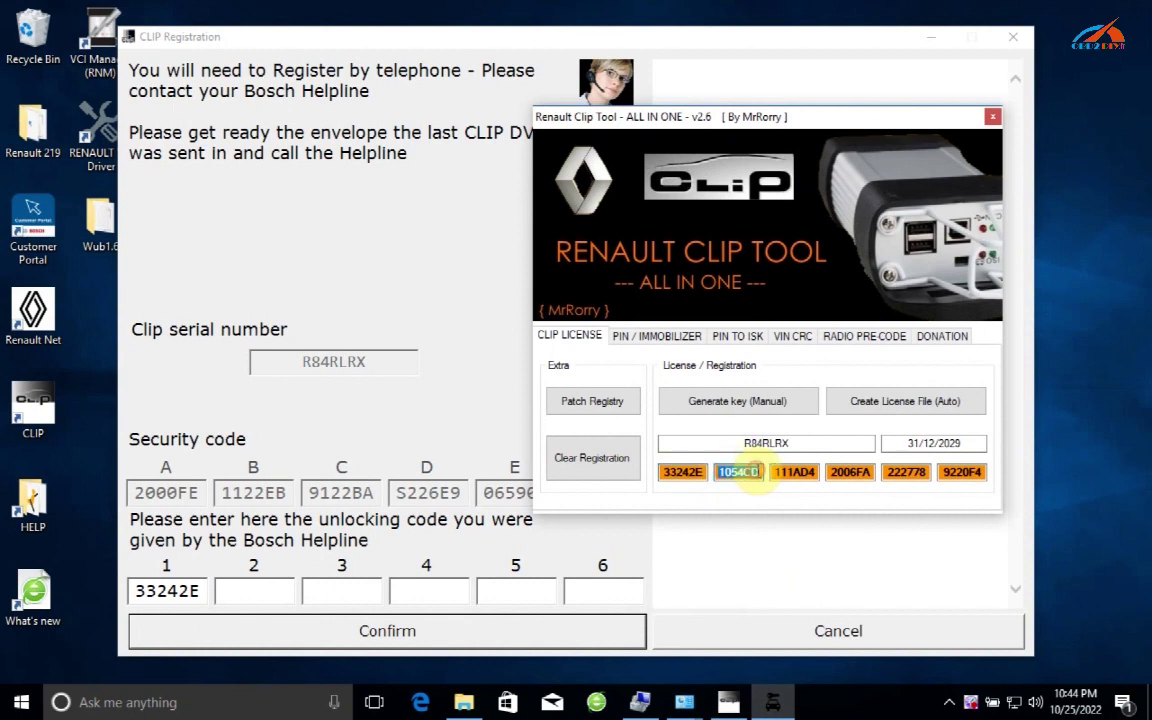
click(250, 598)
key(ctrl+v)
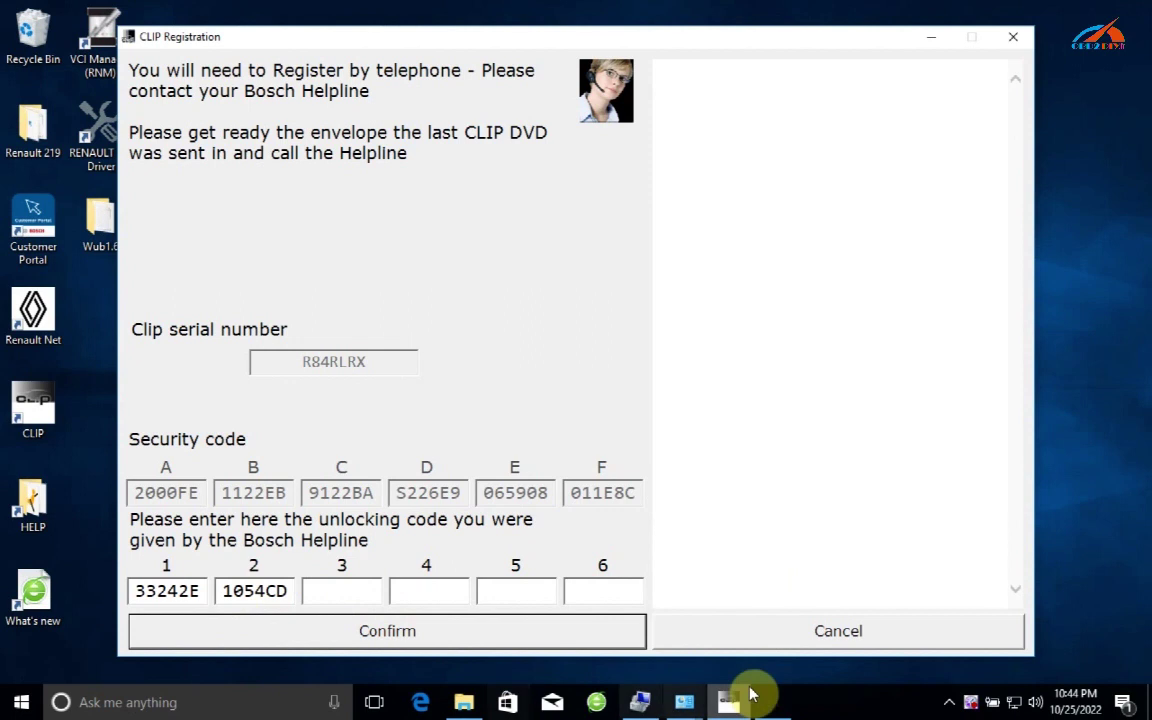
Rearrange the CLIP Registration and Renault Clip Tool windows so the remaining key parts and code fields are both accessible
click(775, 705)
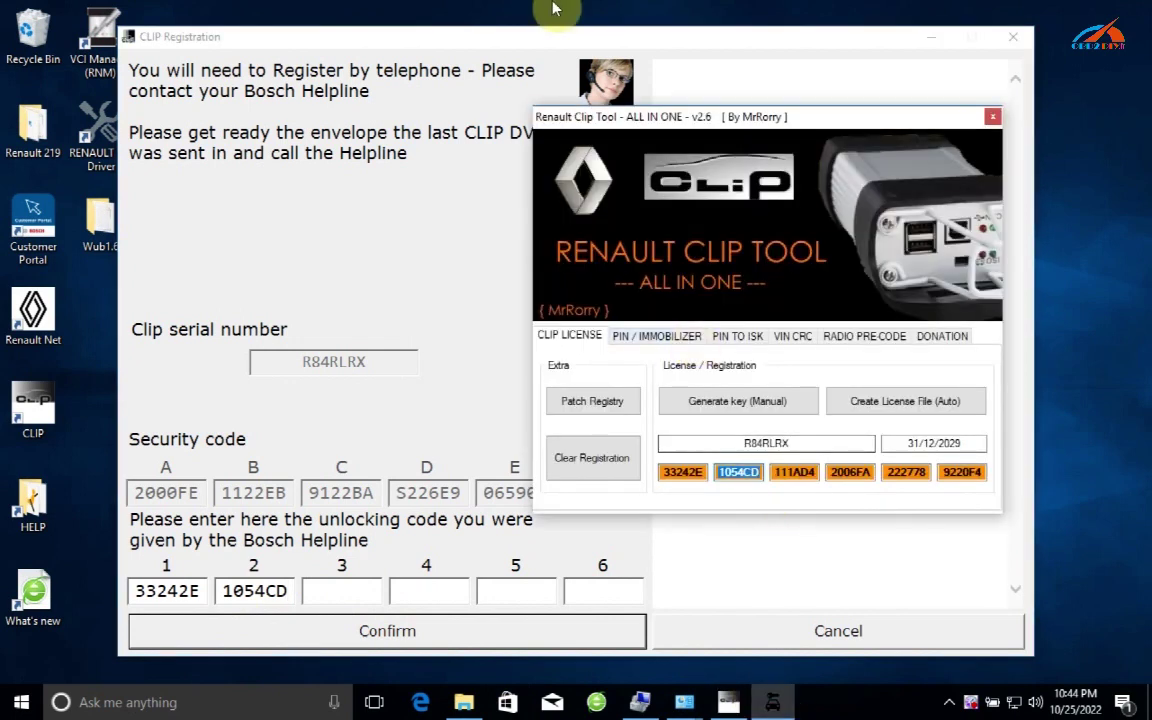
drag(548, 35, 427, 16)
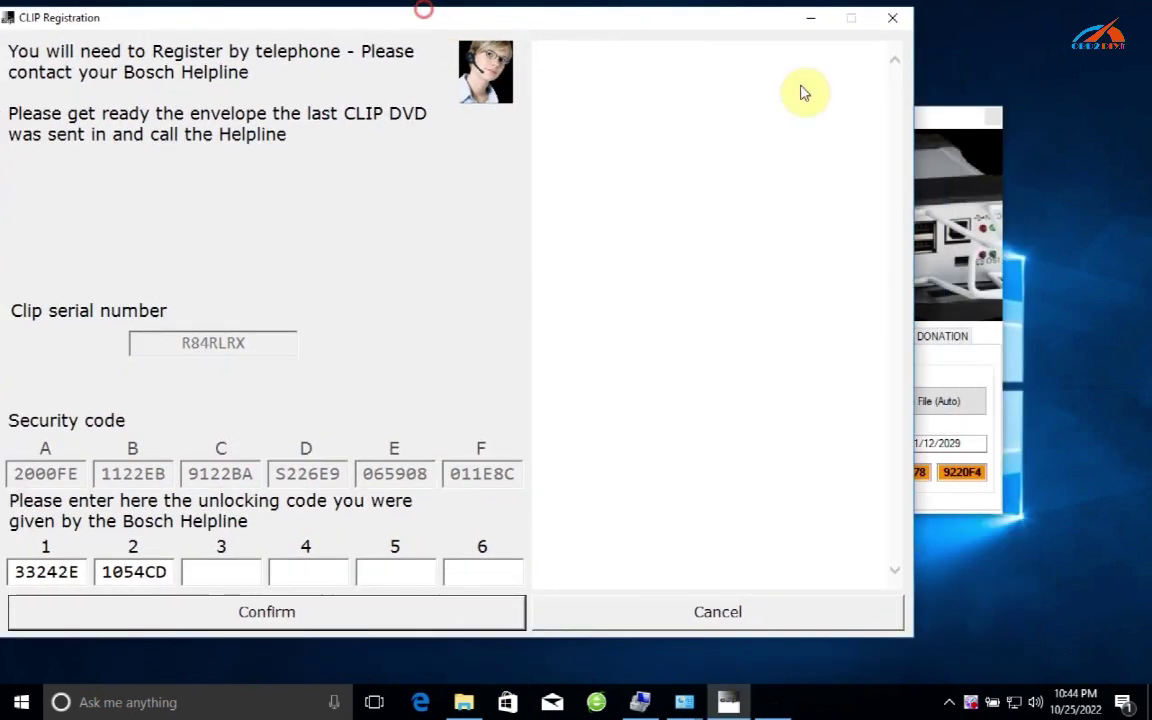
click(960, 118)
drag(888, 133, 1029, 101)
Copy the remaining four parts of the generated key into unlocking code fields 3 to 6
drag(912, 444, 1150, 463)
key(ctrl+c)
click(226, 566)
key(ctrl+v)
key(ctrl+c)
click(342, 573)
key(ctrl+v)
key(ctrl+c)
click(406, 566)
key(ctrl+v)
key(ctrl+c)
click(500, 572)
key(ctrl+v)
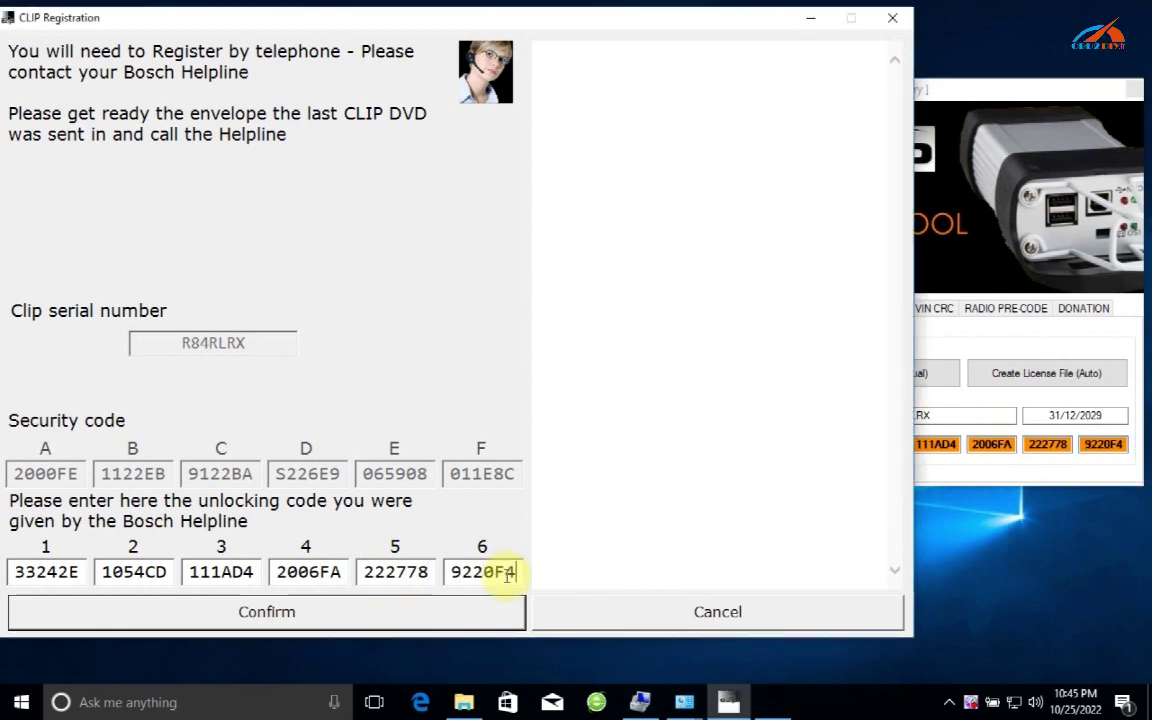
Submit the completed unlocking code to register CLIP and close the Renault Clip Tool
click(430, 620)
click(688, 414)
drag(977, 90, 655, 42)
click(901, 62)
click(770, 517)
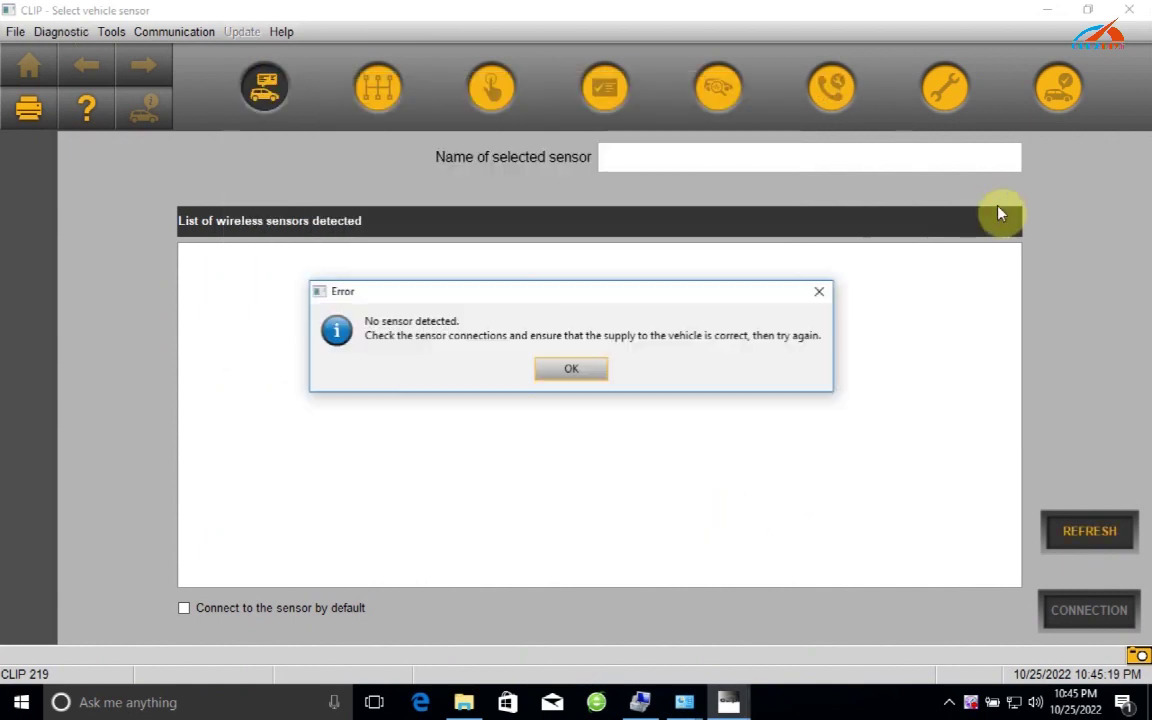
Dismiss the sensor error message and close CLIP
click(571, 376)
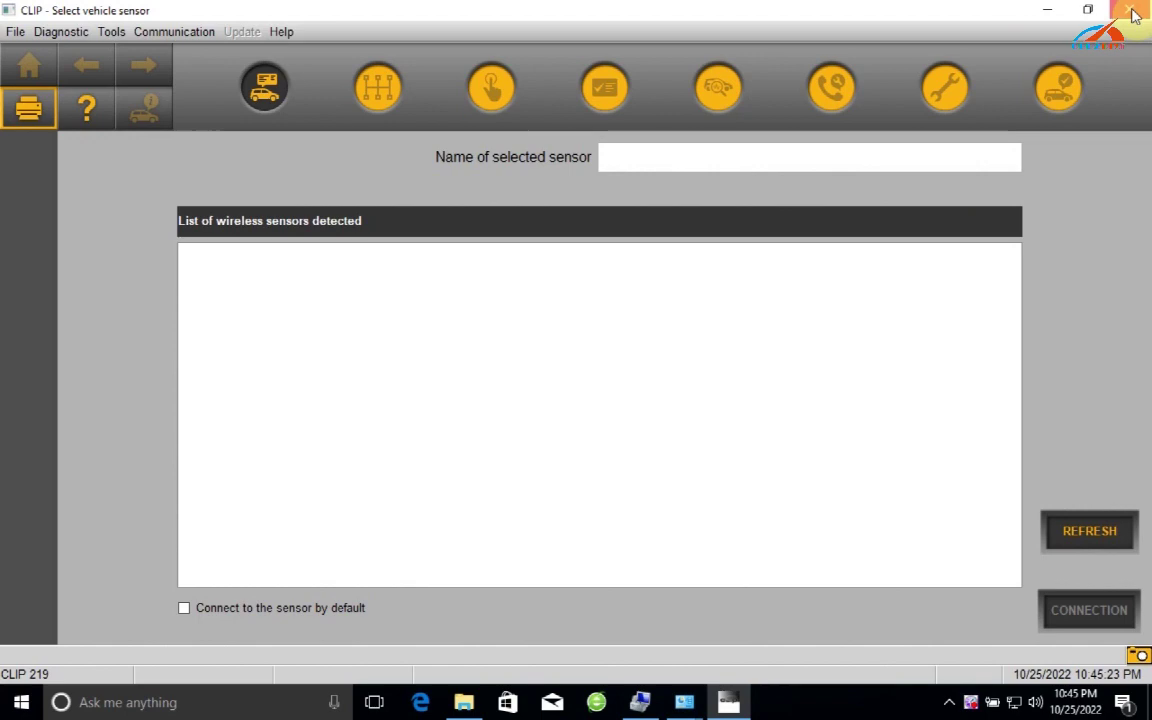
click(1134, 12)
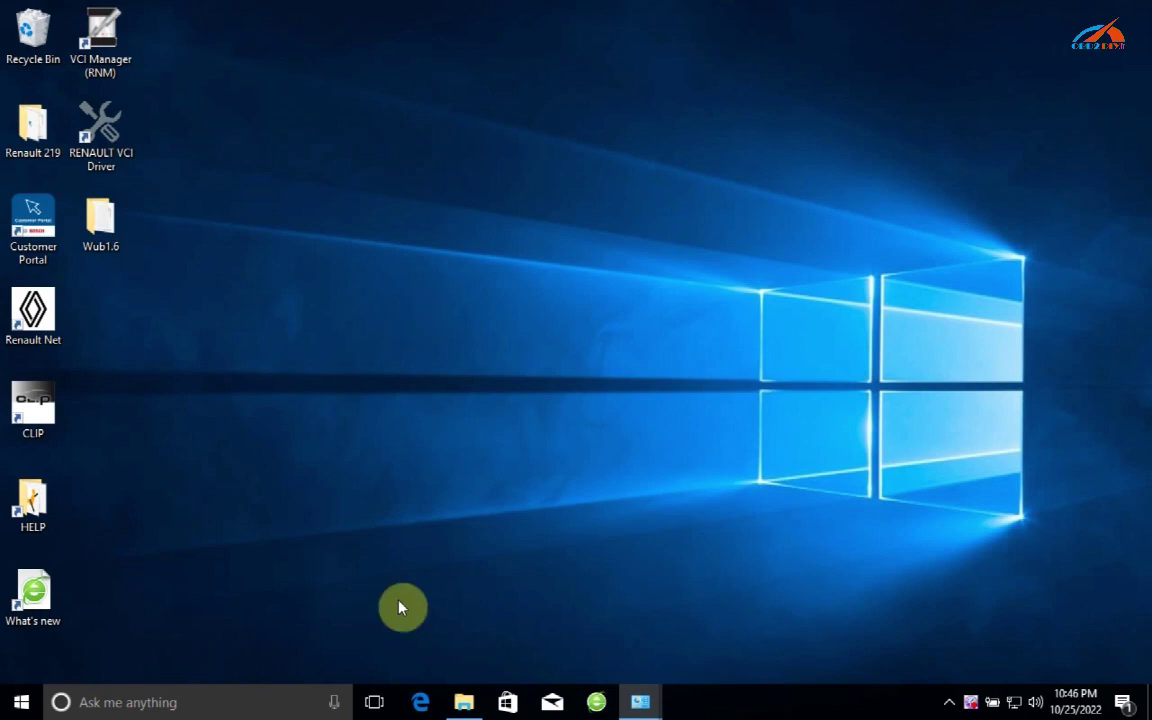
Examine the serial device under Ports (COM & LPT) in Device Manager, and minimize the open windows
click(463, 702)
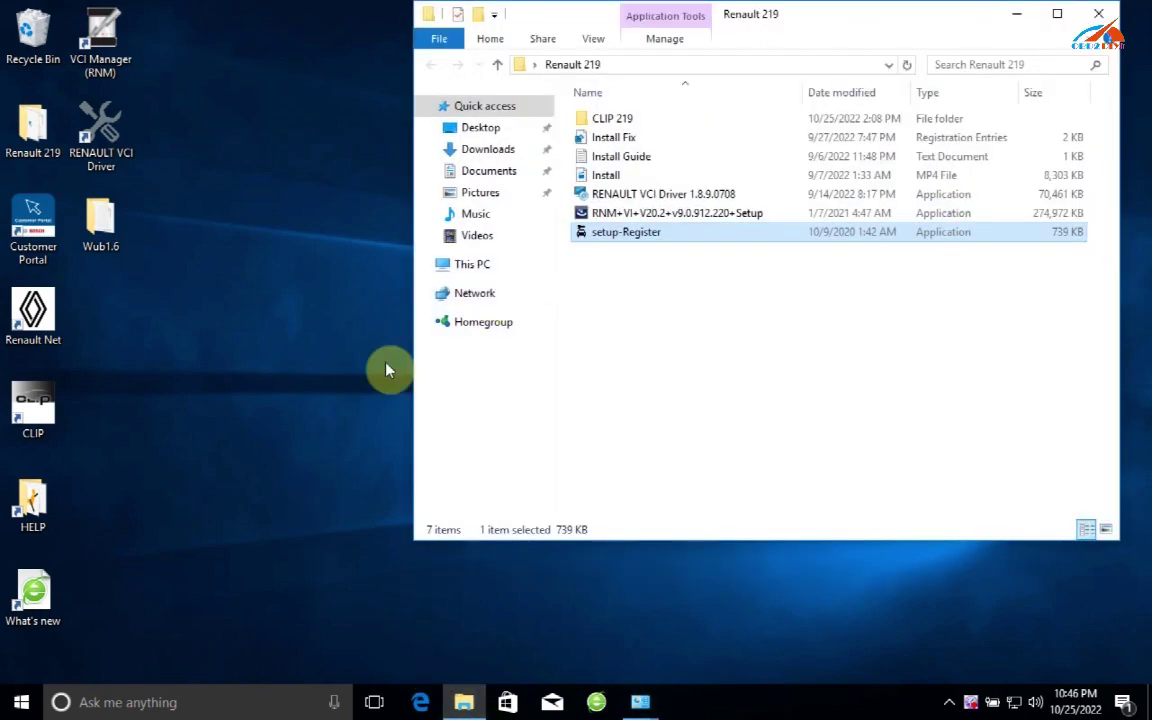
right_click(489, 270)
click(452, 301)
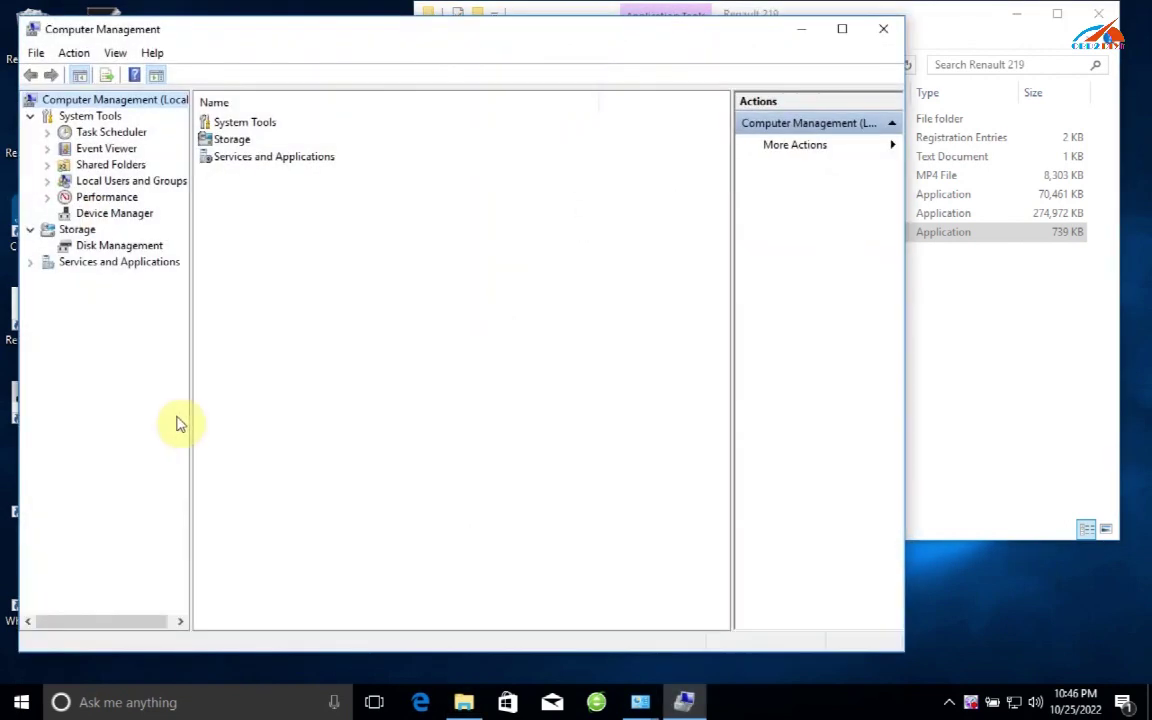
click(114, 215)
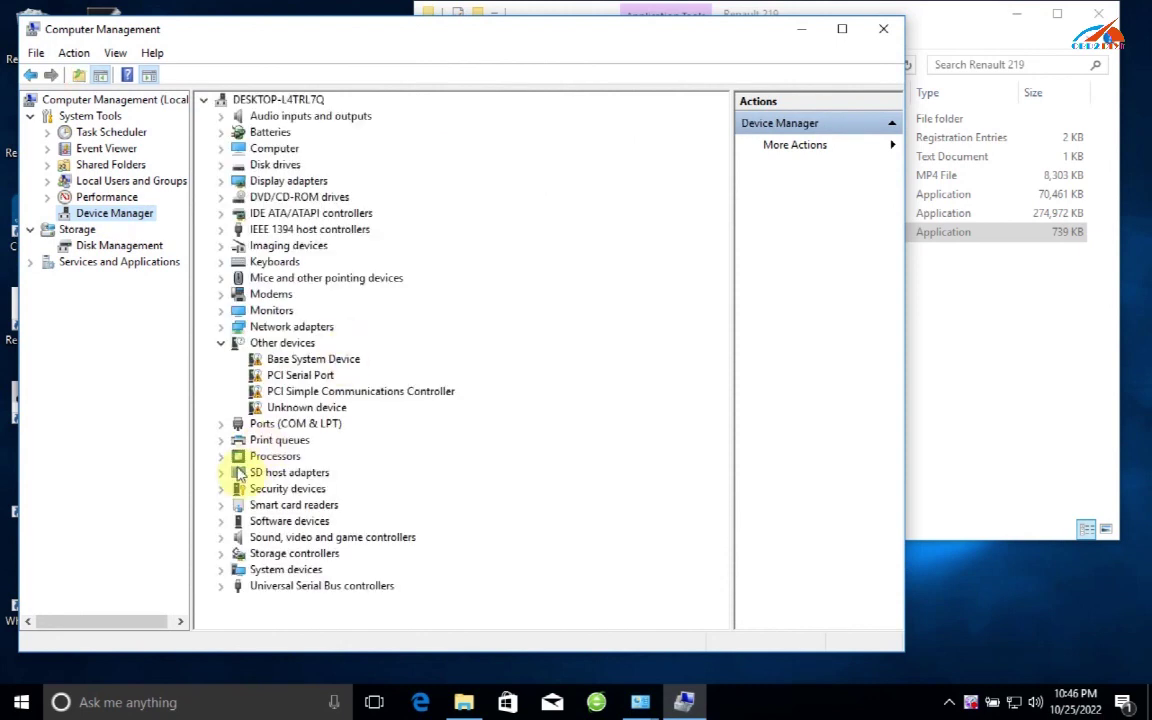
click(221, 440)
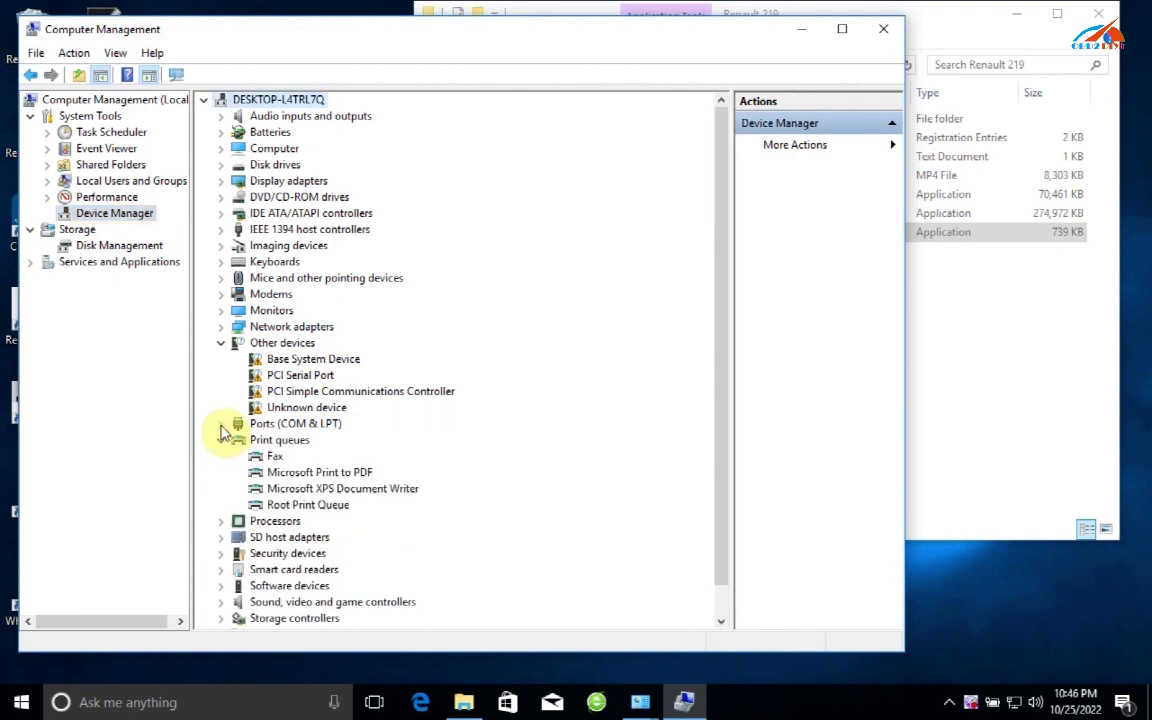
click(221, 423)
click(280, 440)
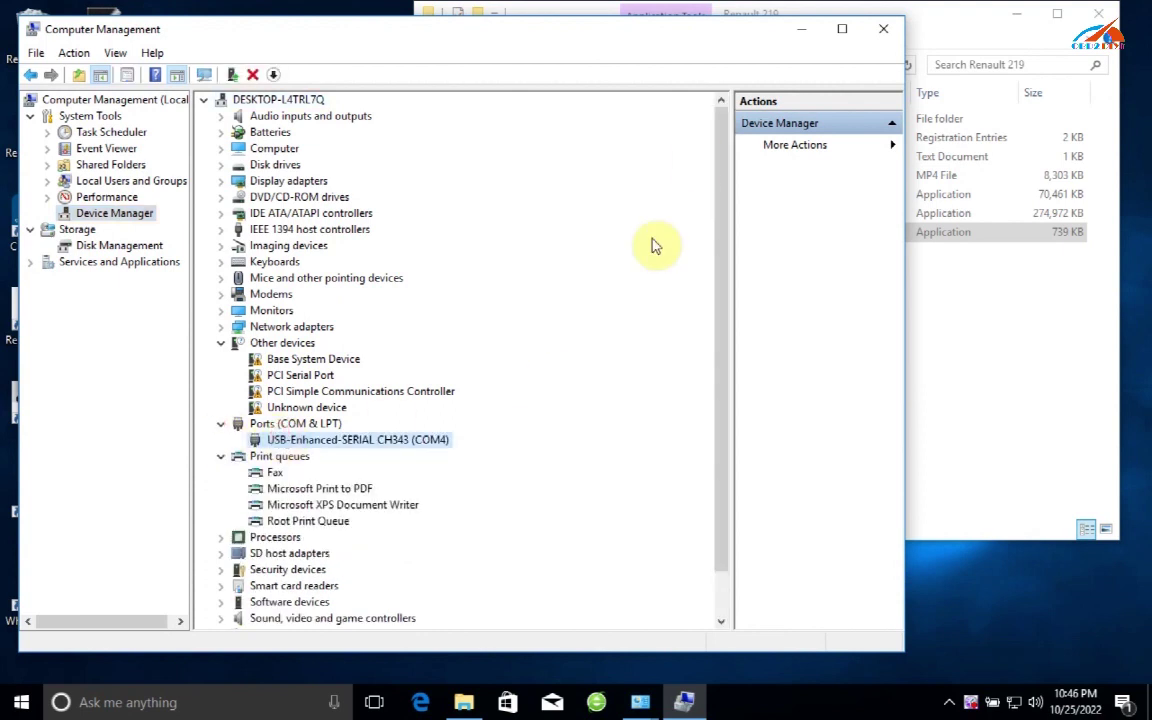
click(803, 30)
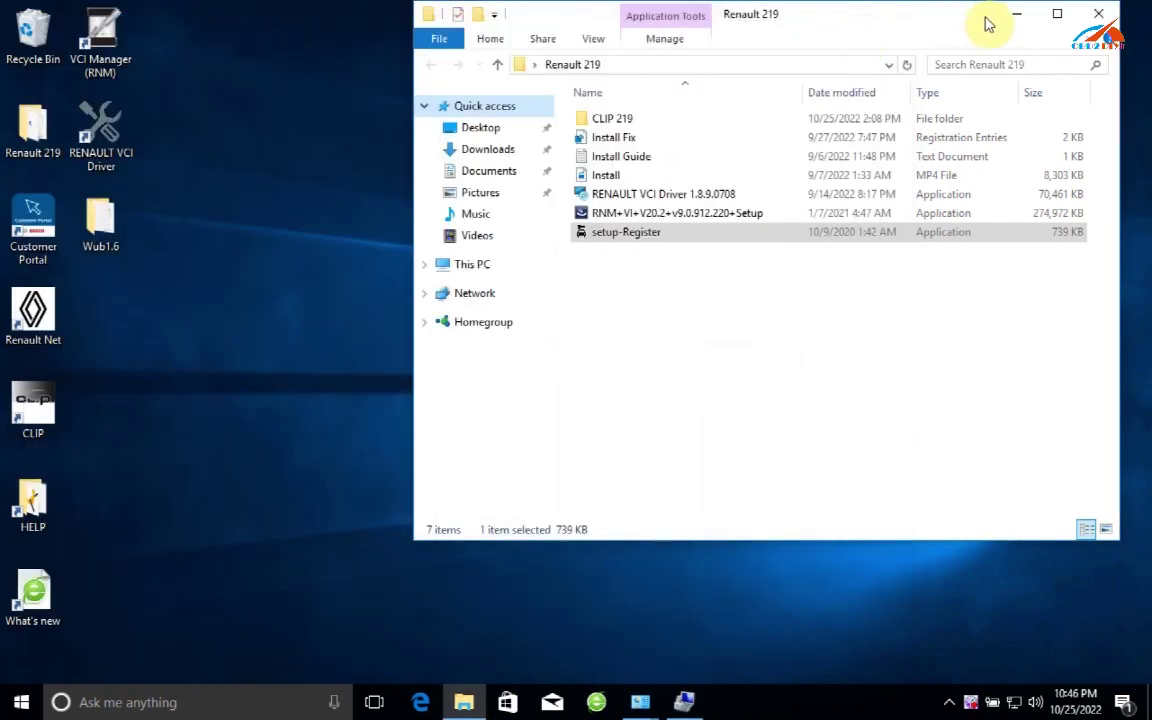
click(1012, 14)
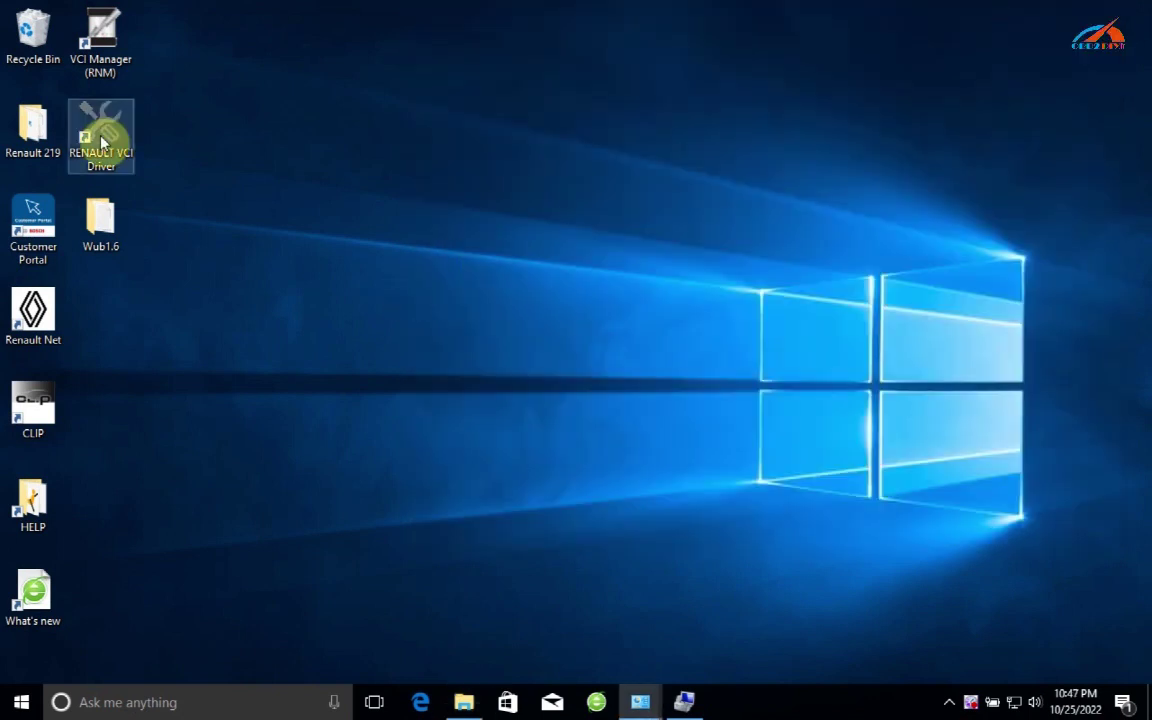
Open the RENAULT VCI Driver manager, review the device information and license status, and close it
right_click(101, 143)
click(133, 147)
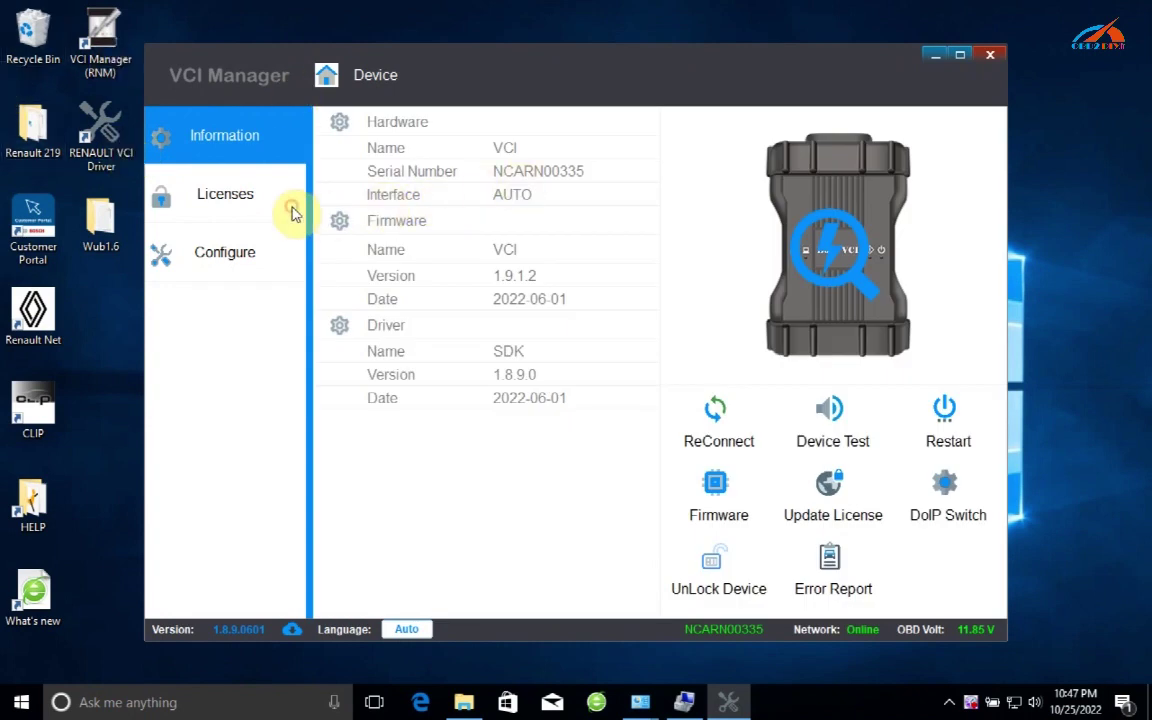
click(238, 205)
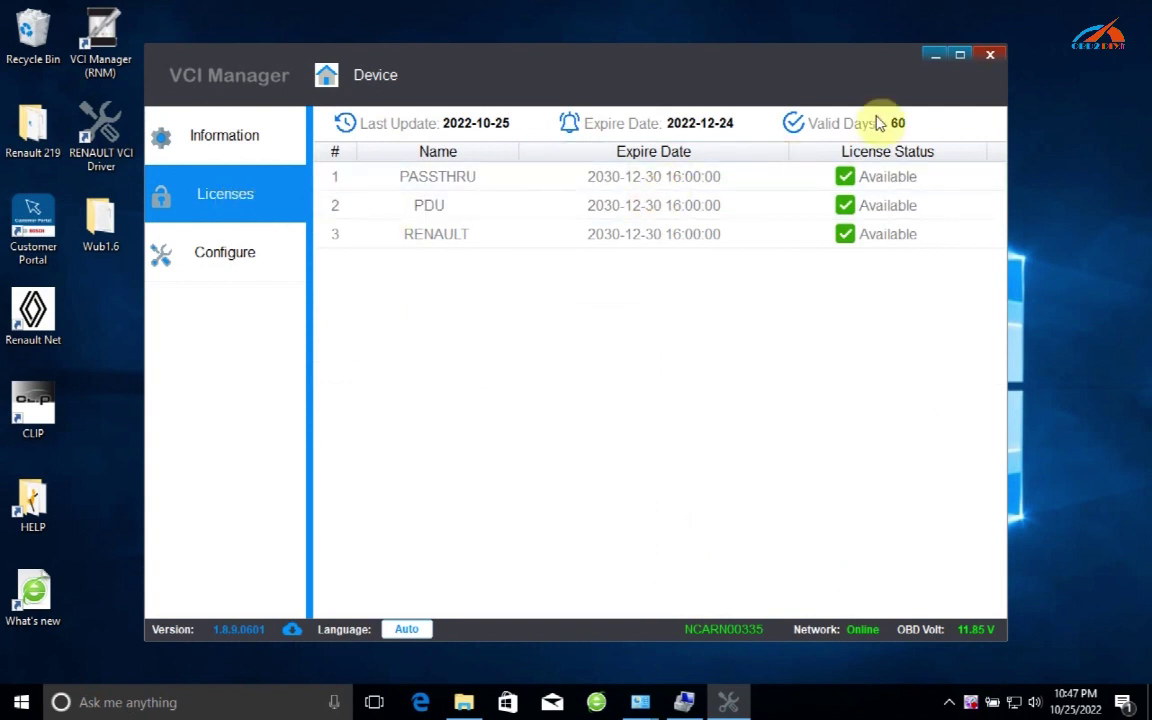
click(991, 58)
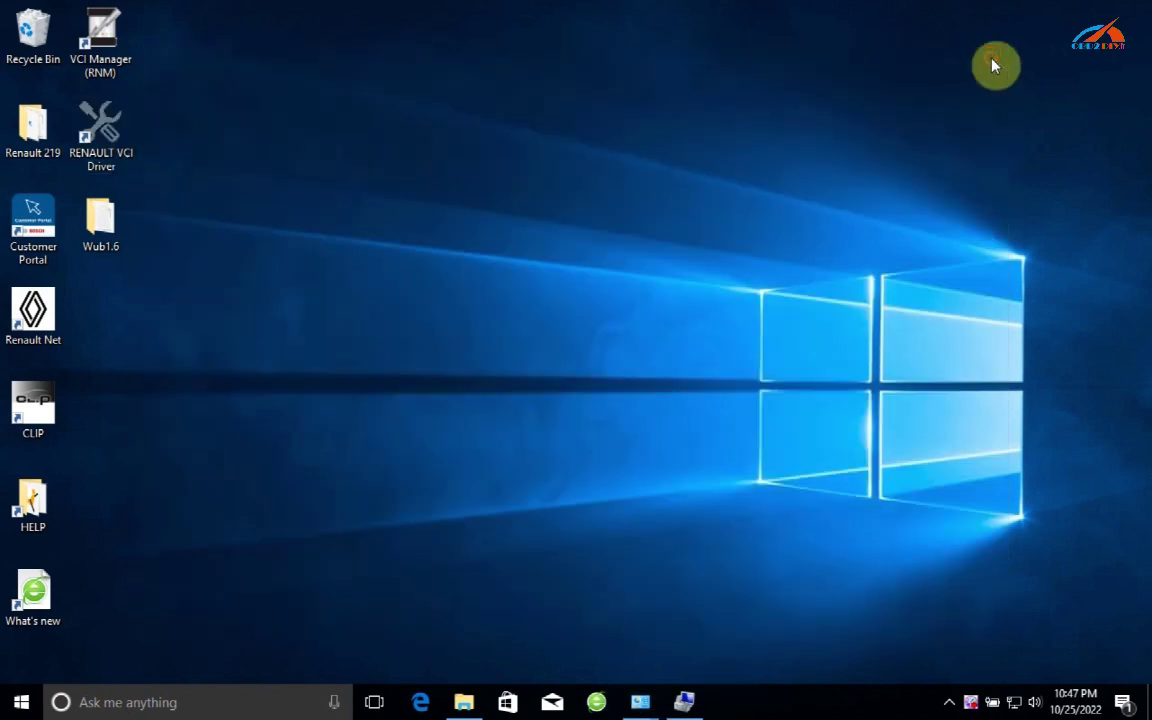
Relaunch CLIP from the desktop and agree to continue in administrator mode
right_click(32, 410)
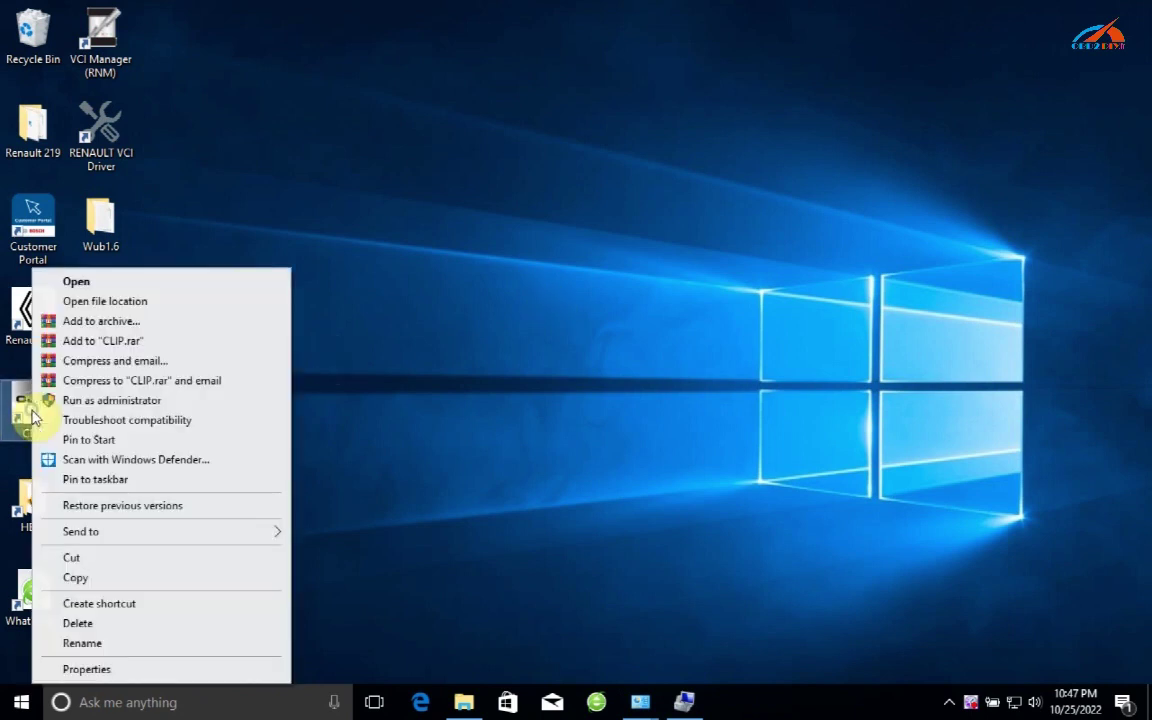
click(125, 282)
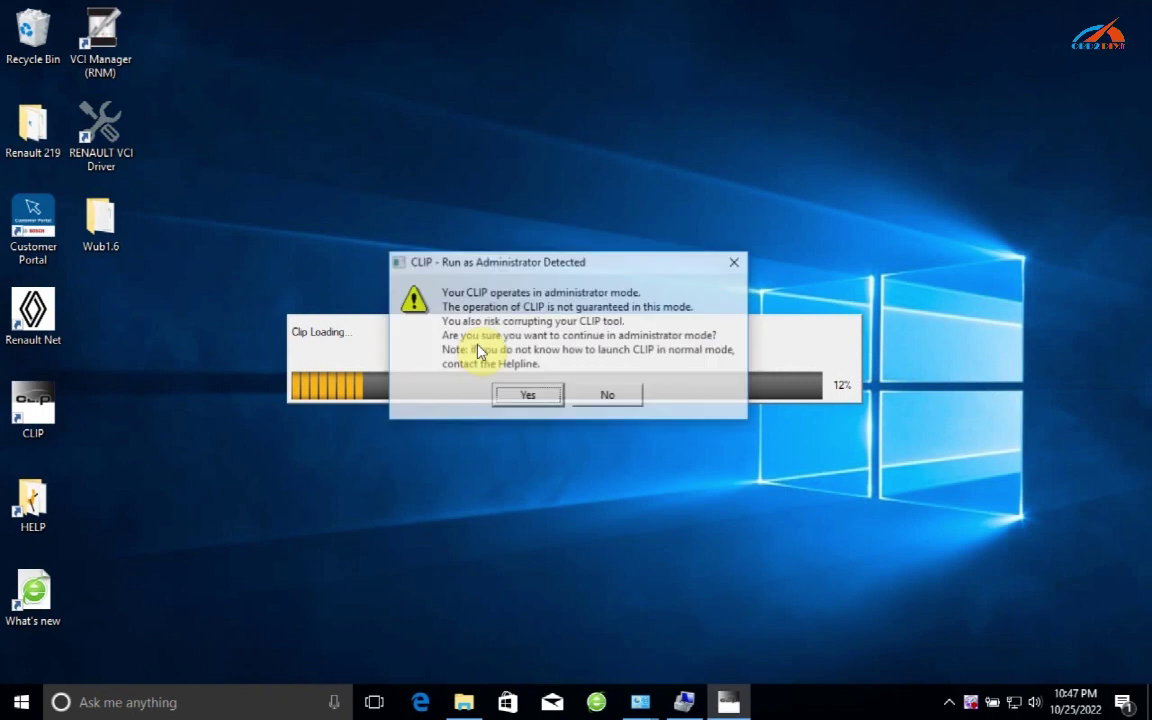
click(533, 397)
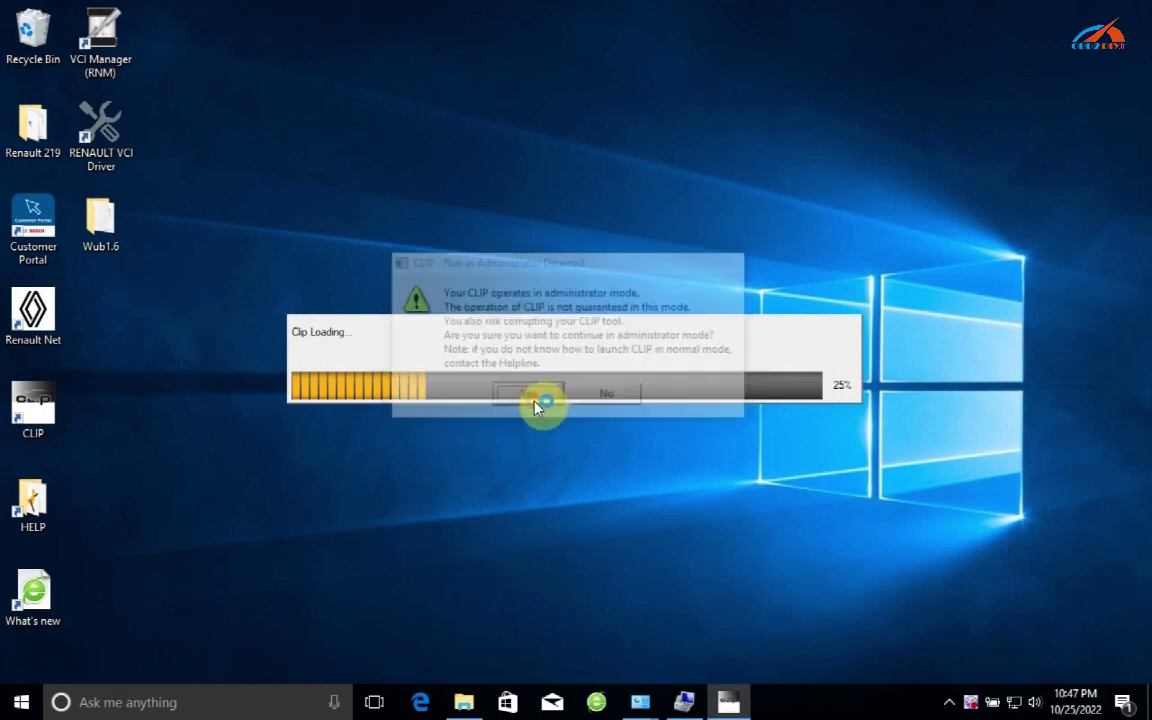